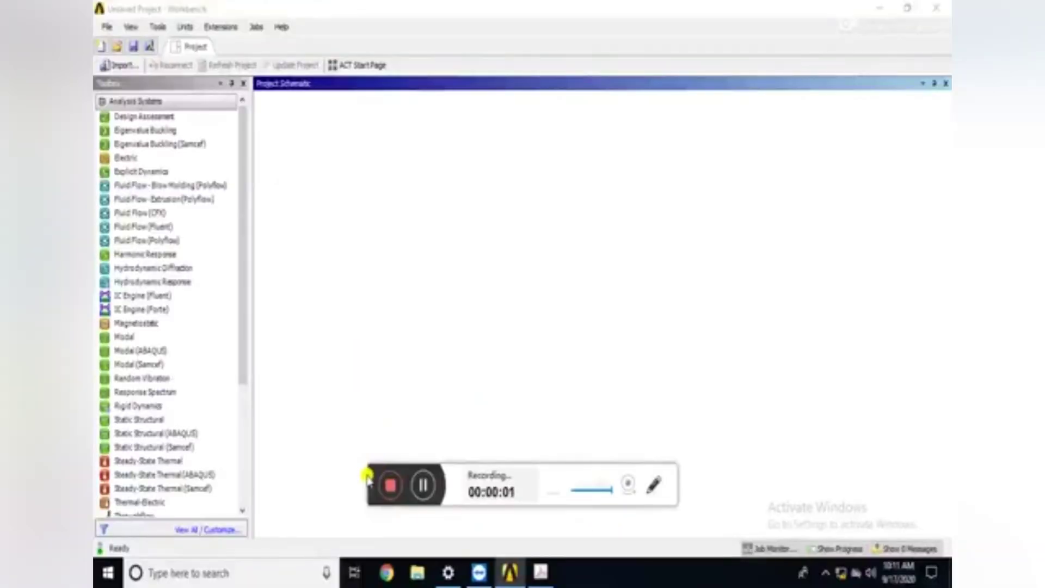
Add a Fluid Flow (Fluent) analysis system to the Project Schematic
left_click_drag(366, 478, 341, 568)
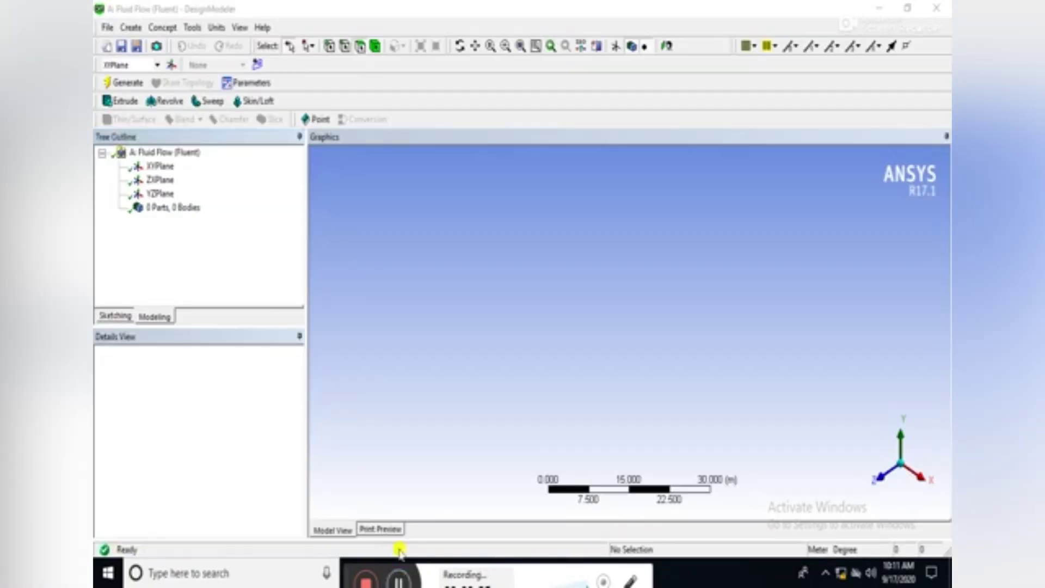
Draw a rectangle on the XY plane with its first corner at the origin
left_click(158, 167)
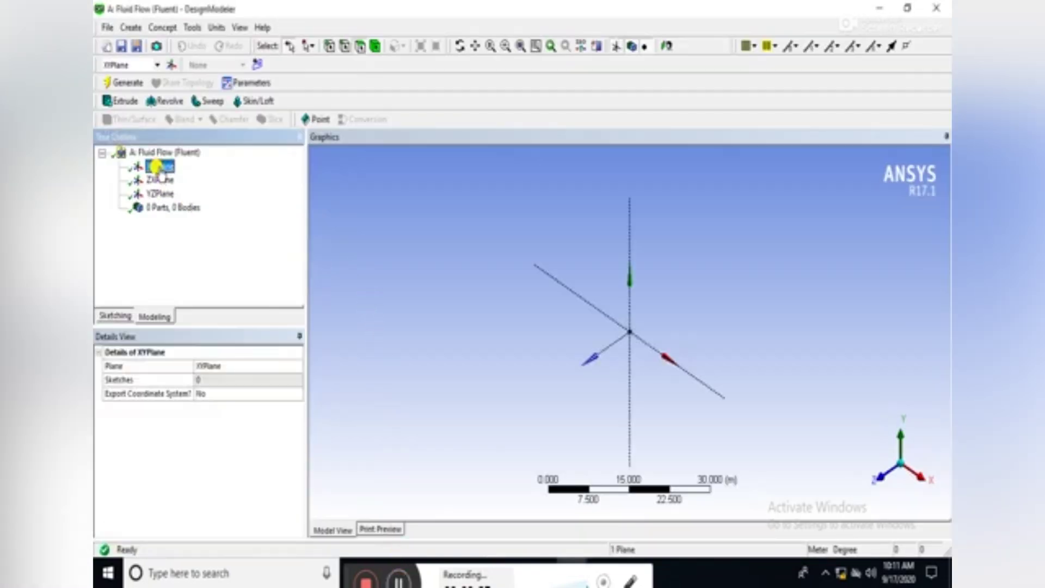
left_click(666, 46)
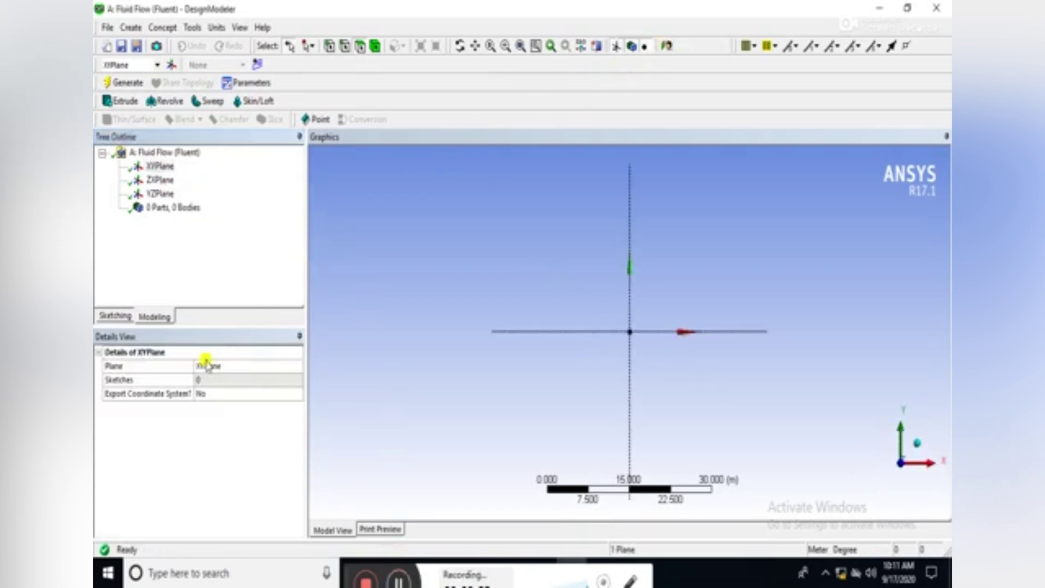
left_click(121, 317)
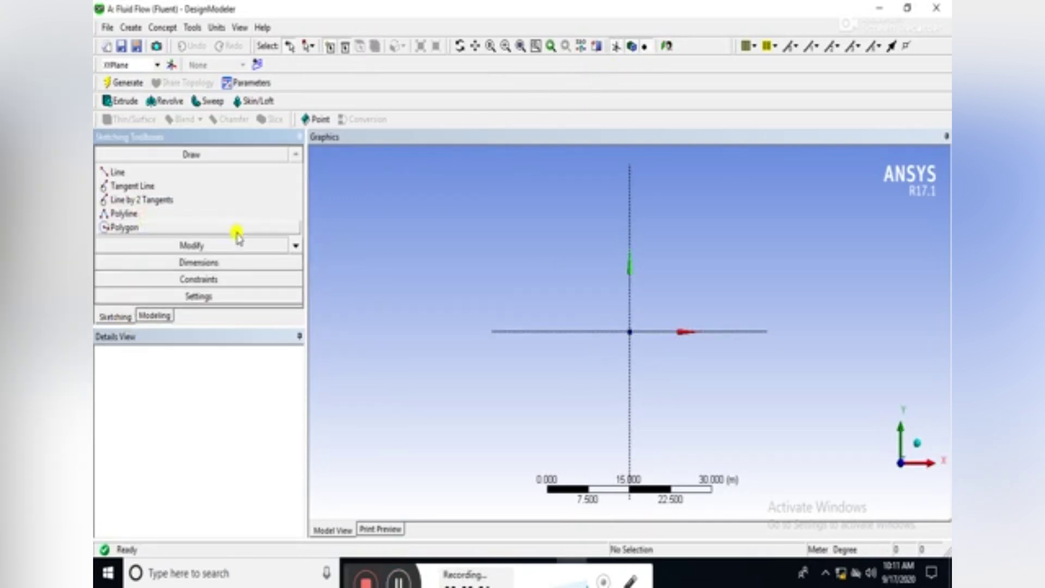
left_click(296, 246)
left_click(296, 246)
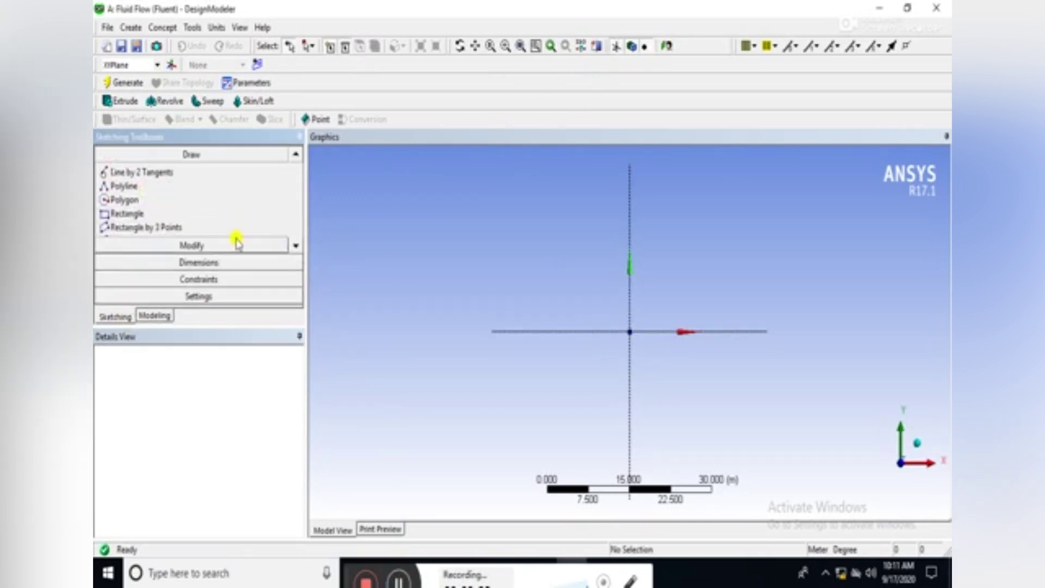
left_click(122, 214)
left_click(630, 331)
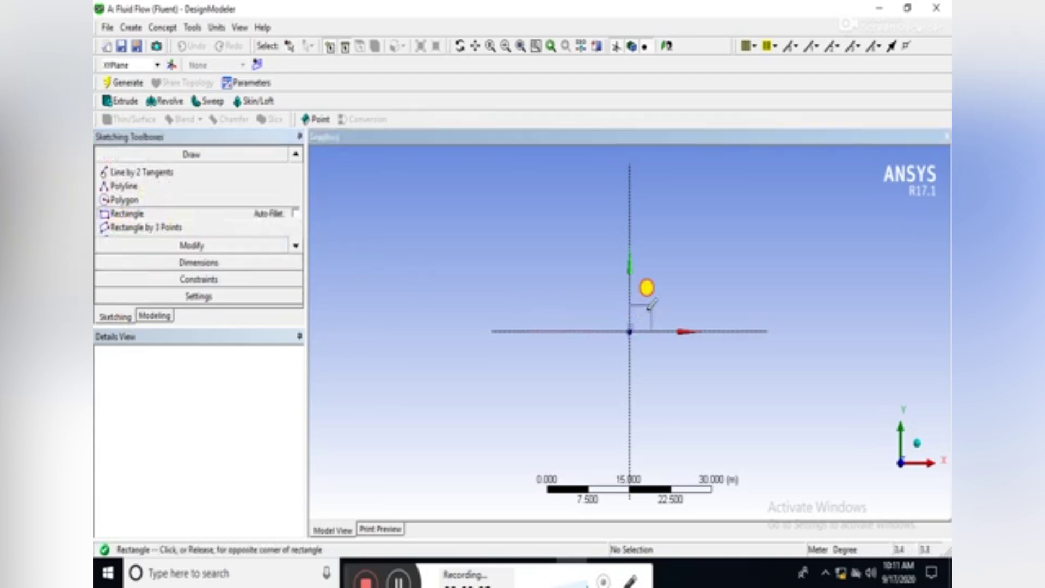
left_click(731, 250)
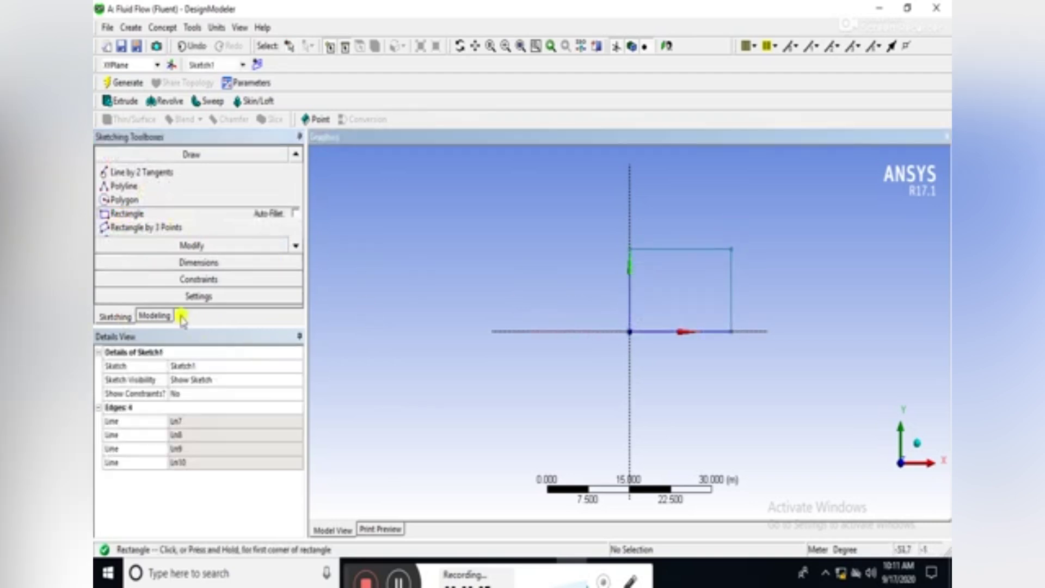
Add a vertical dimension to the left edge and a horizontal one to the top edge
left_click(175, 262)
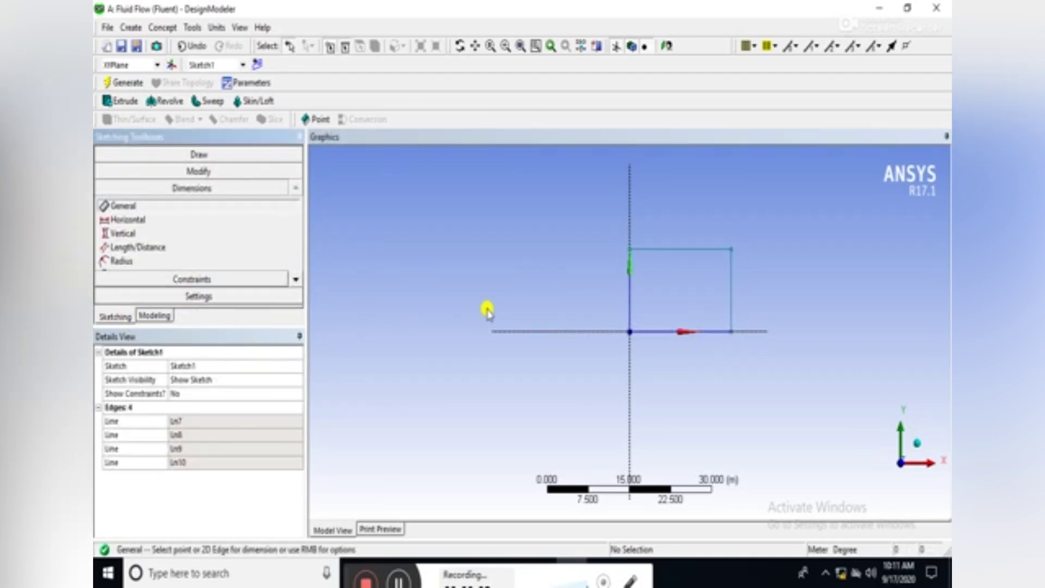
left_click(628, 287)
left_click(607, 285)
left_click(658, 249)
left_click(660, 212)
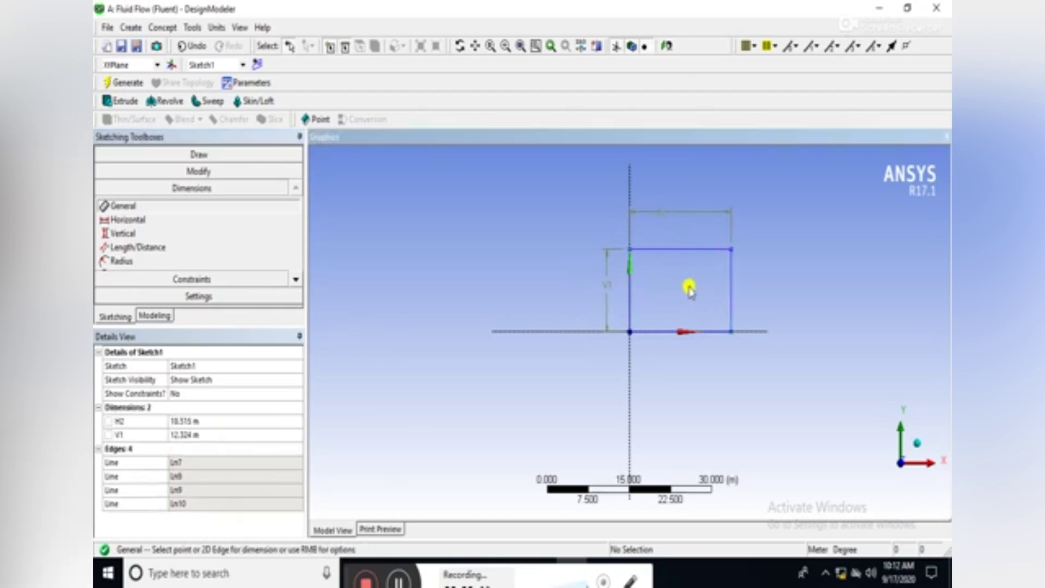
Set width H2 and height V1 to 1 m and centre the square in view
left_click(210, 420)
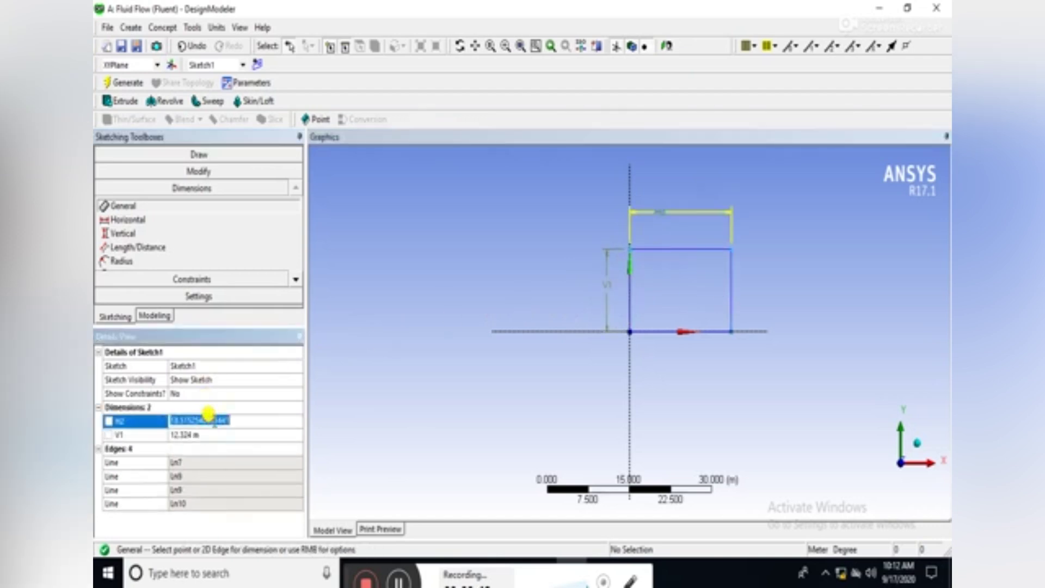
type("18")
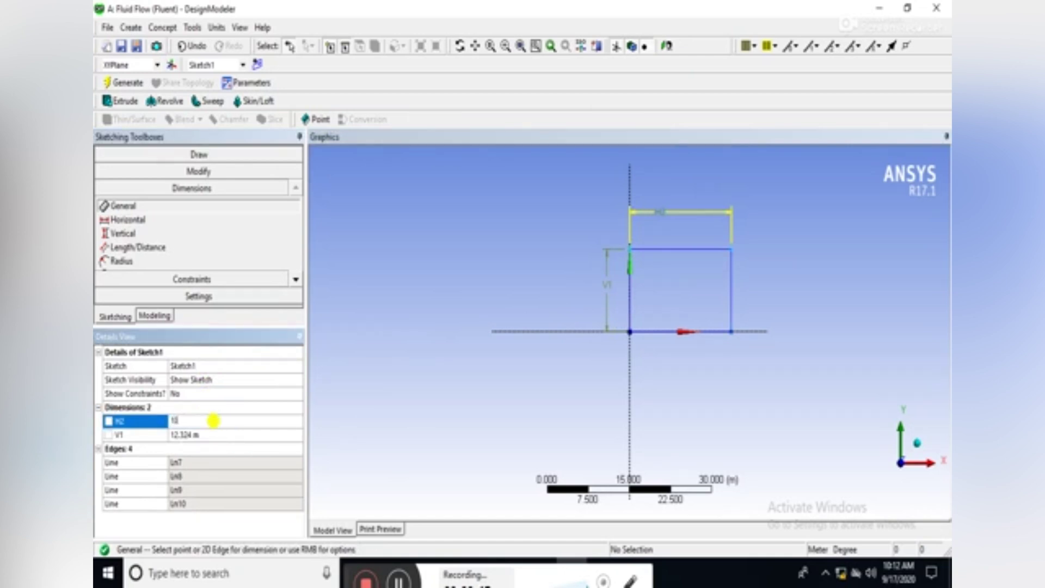
left_click(213, 435)
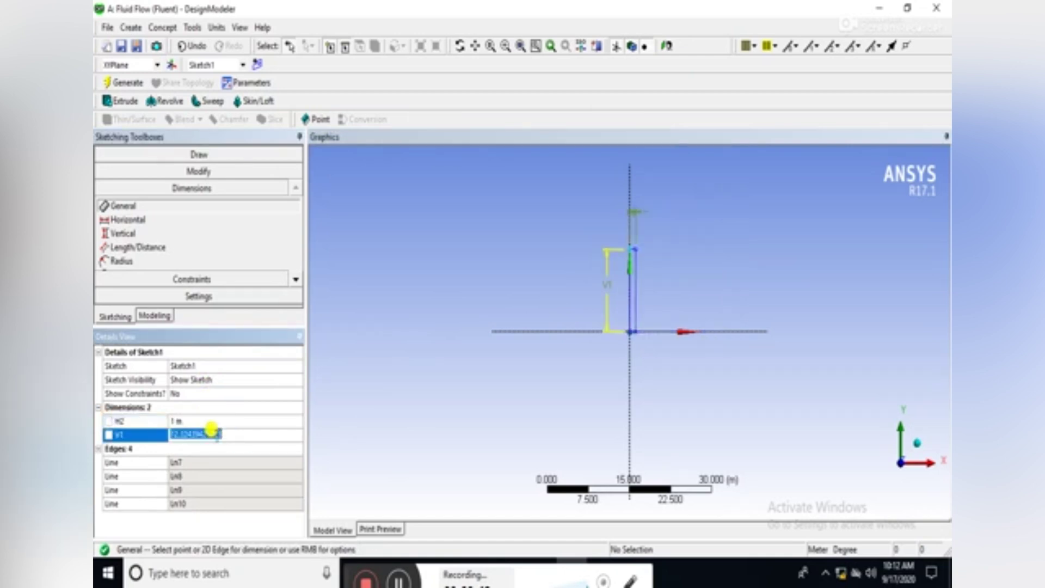
type("1")
key("Return")
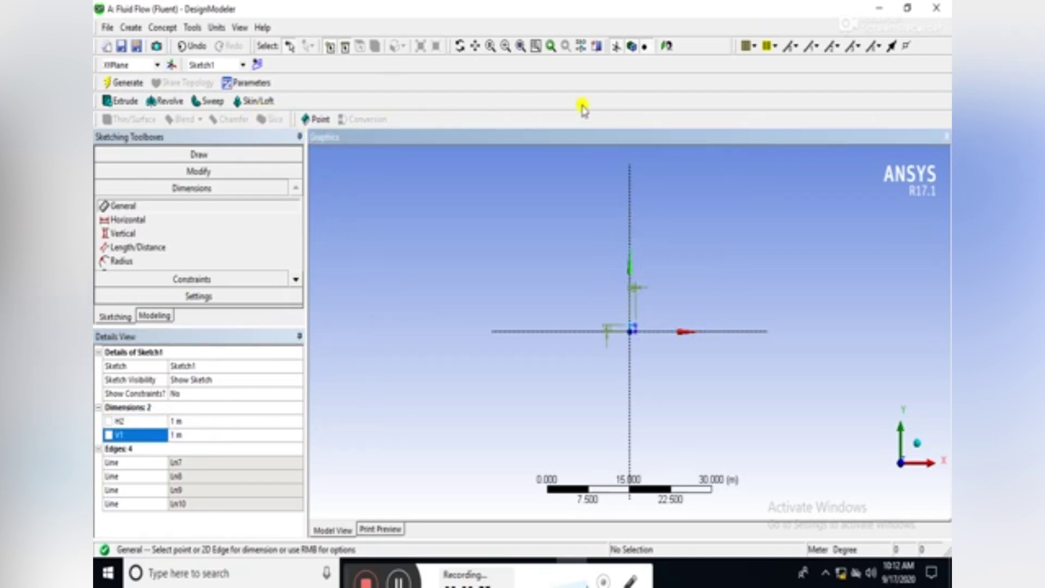
left_click(520, 47)
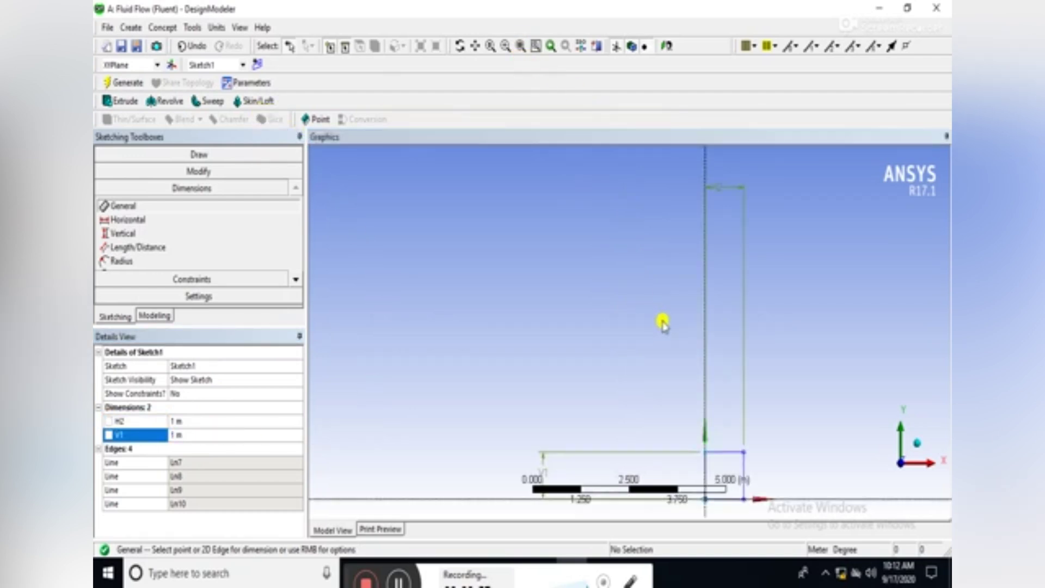
scroll(662, 322, "down", 1)
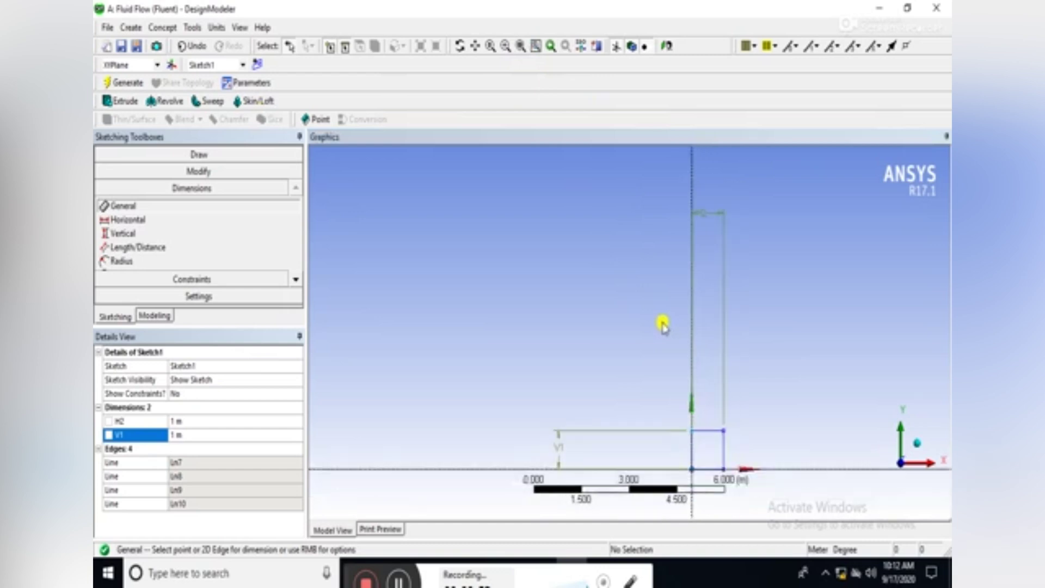
left_click(476, 47)
left_click_drag(661, 392, 584, 306)
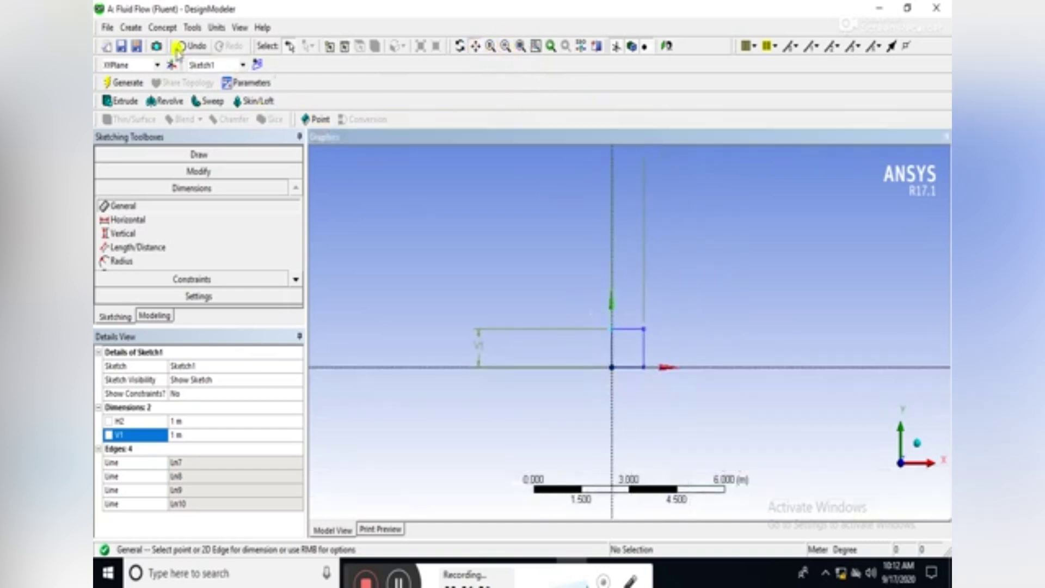
Generate a surface body from Sketch1 using Concept > Surfaces From Sketches
left_click(158, 28)
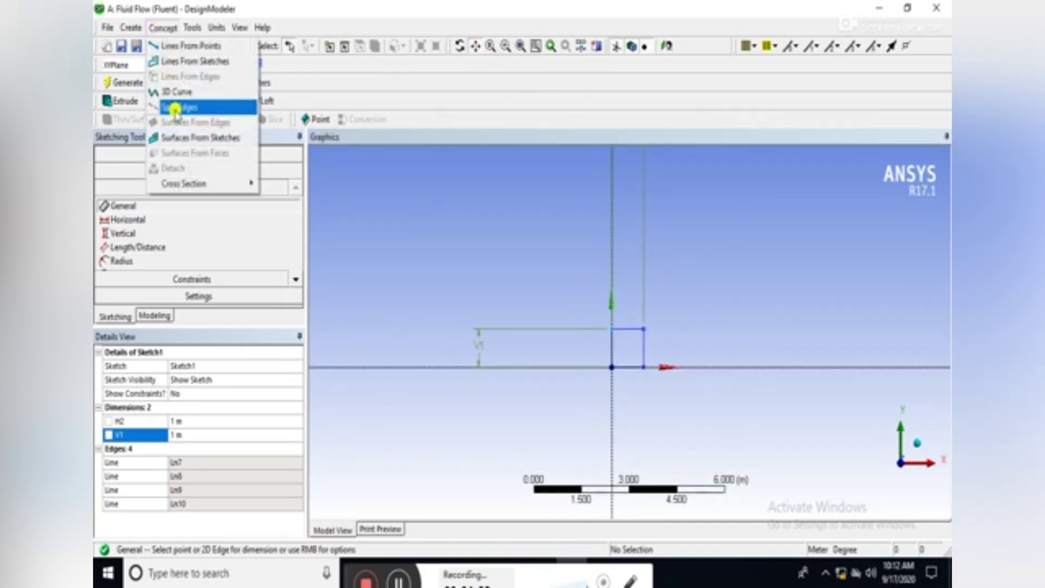
left_click(187, 135)
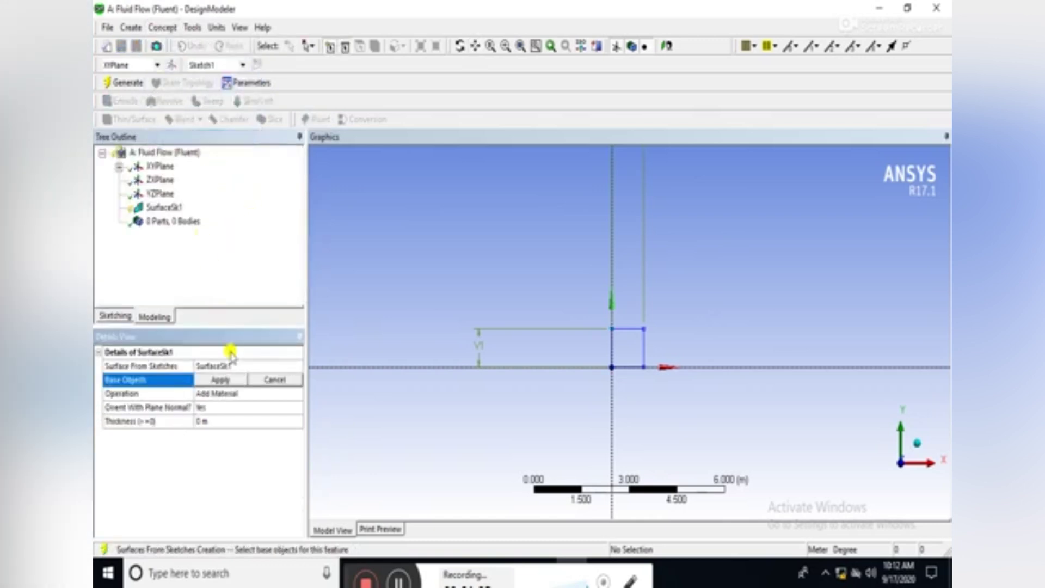
left_click(119, 166)
left_click(175, 180)
left_click(221, 380)
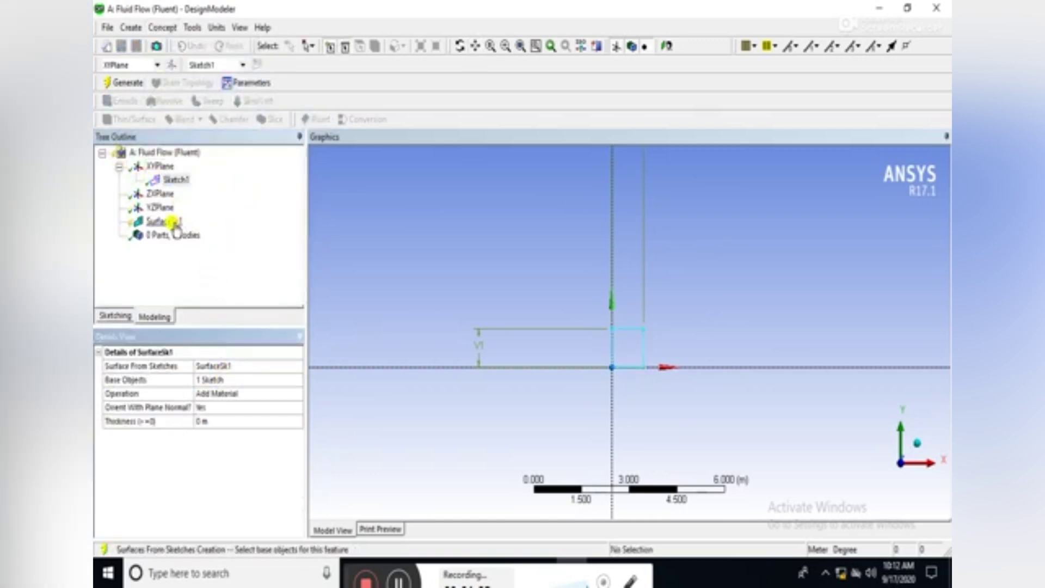
left_click(121, 82)
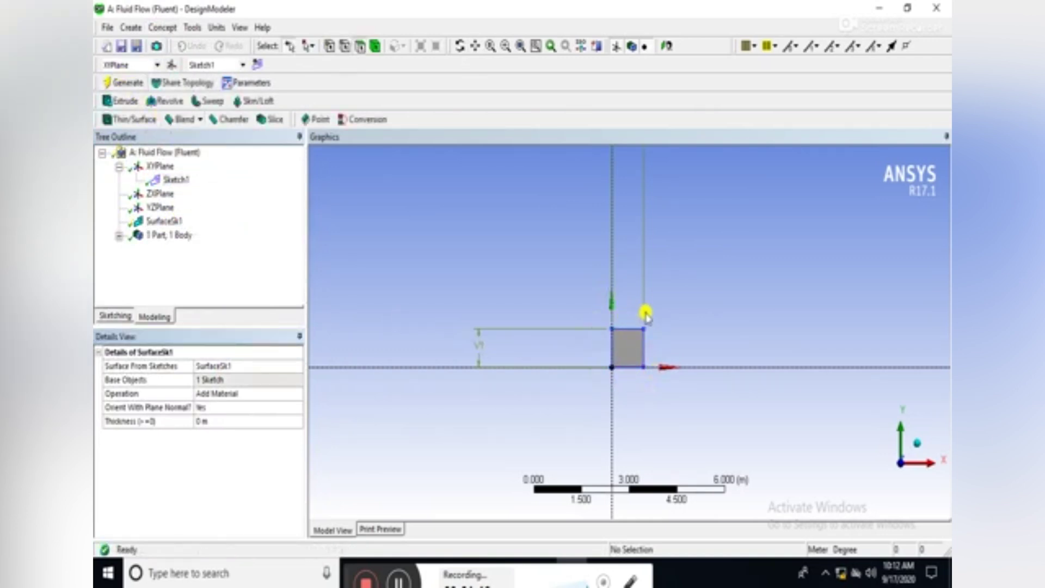
Check the Surface Body details, then open the Mesh cell in Meshing
left_click(118, 236)
left_click(178, 250)
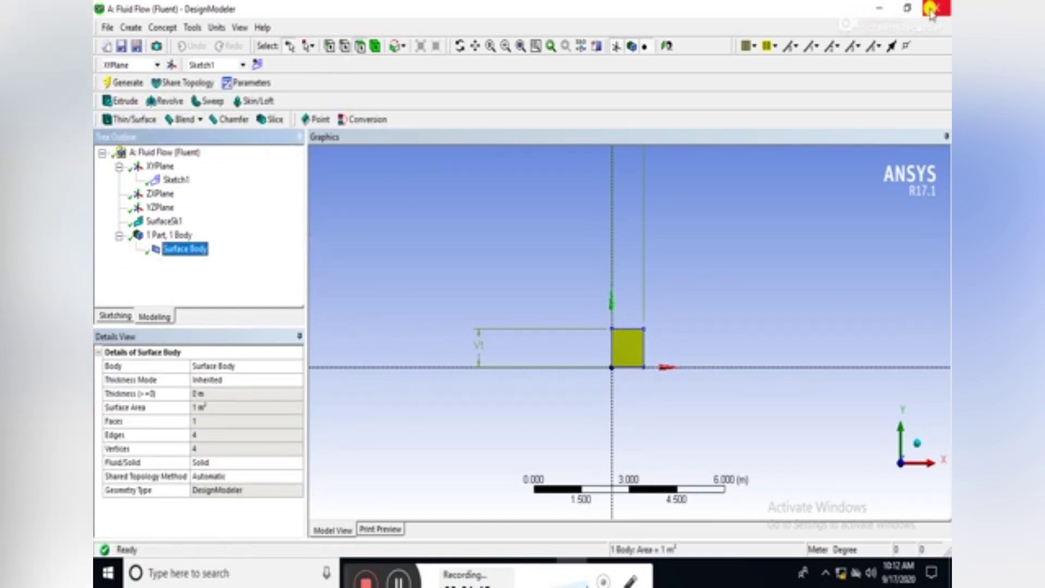
left_click(432, 314)
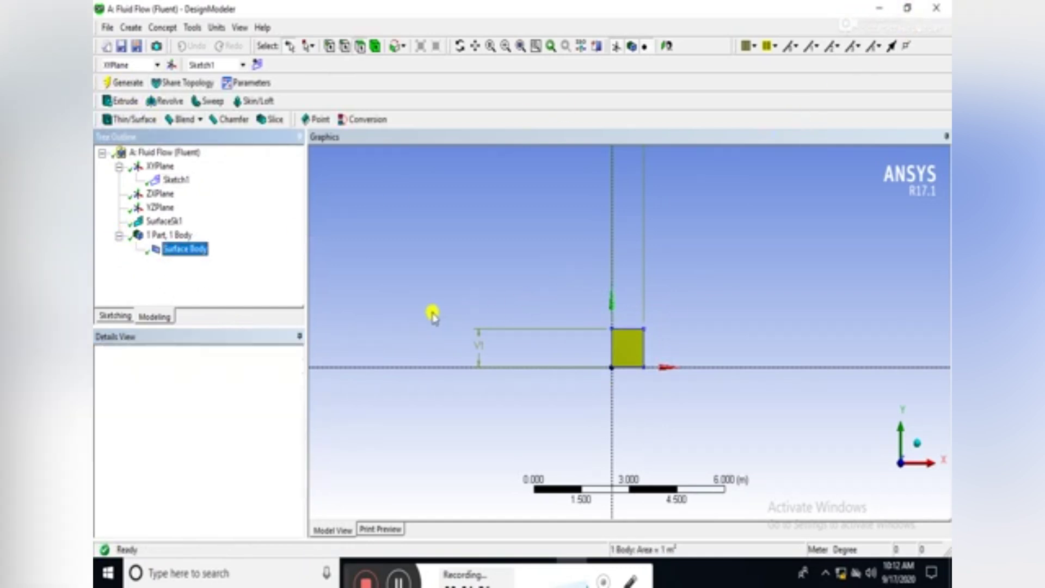
double_click(329, 169)
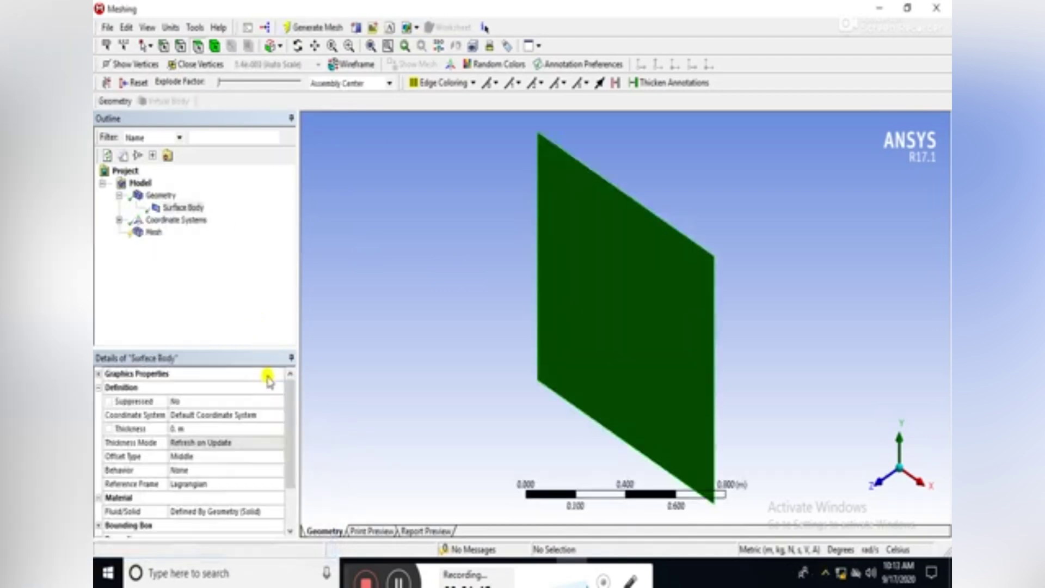
Add a Sizing control to the mesh scoped to all four square edges
left_click(153, 234)
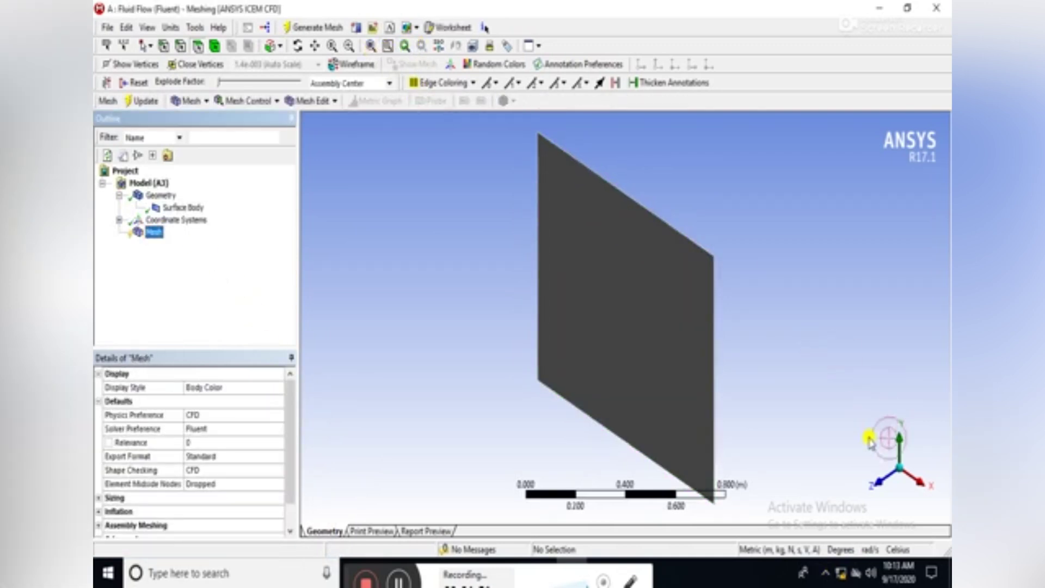
left_click(874, 456)
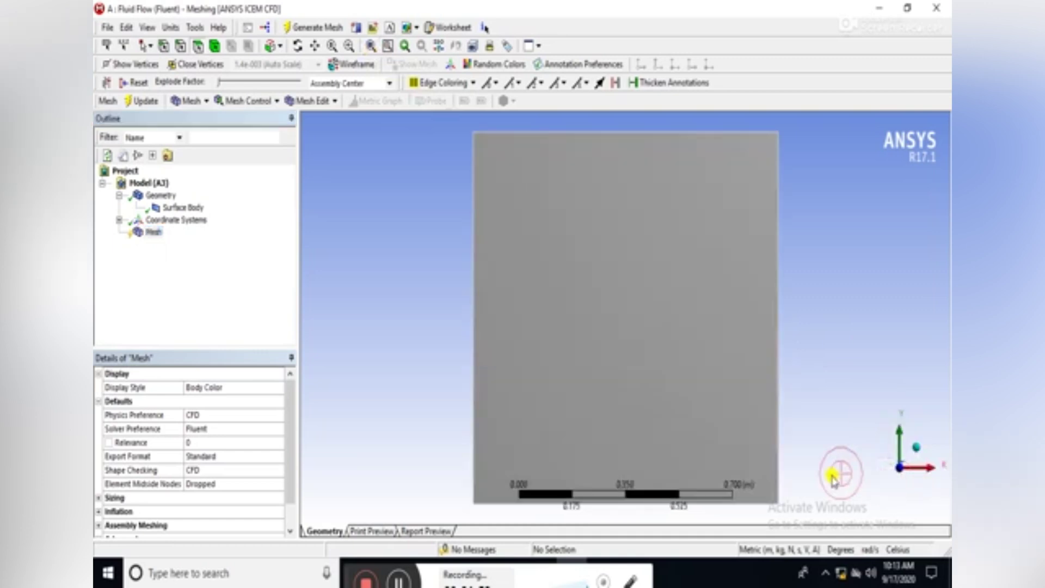
right_click(153, 236)
mouse_move(155, 240)
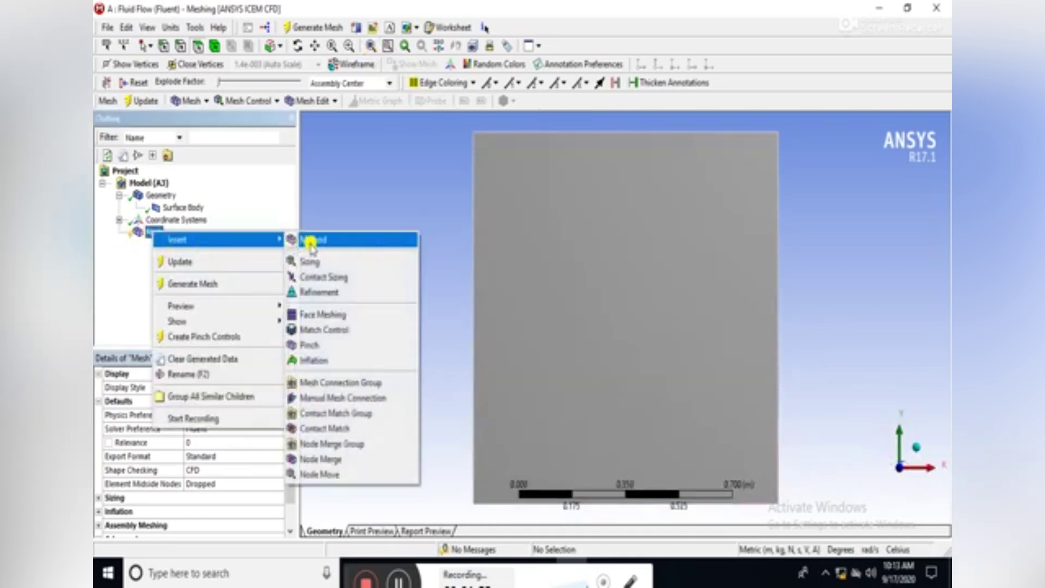
left_click(327, 261)
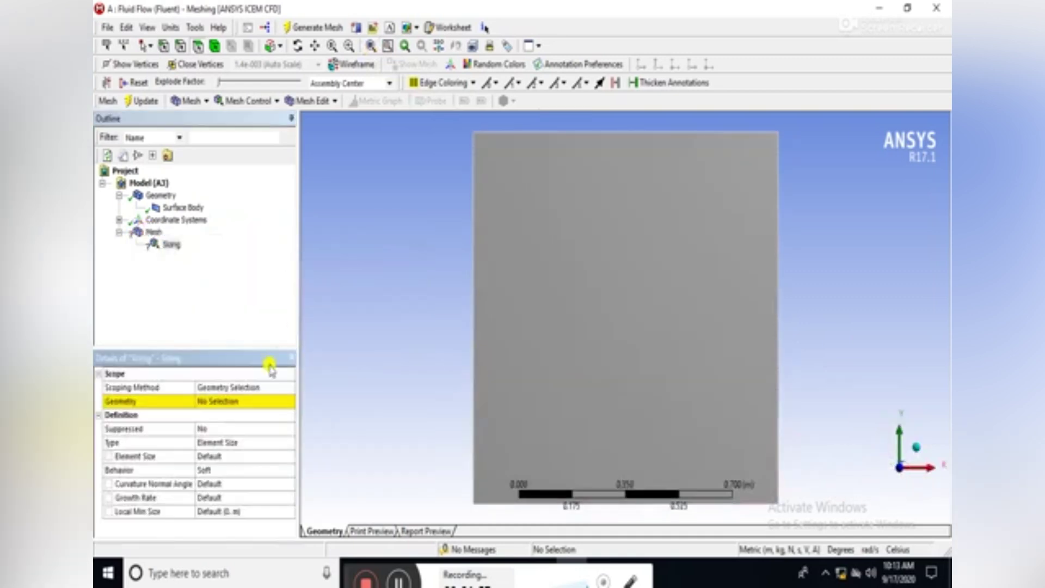
left_click(222, 403)
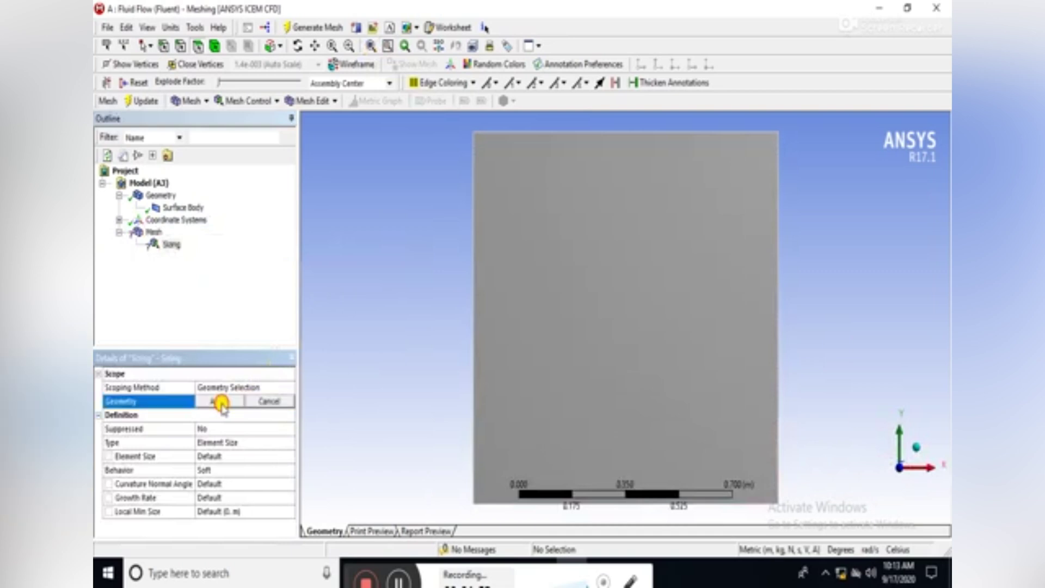
left_click(181, 46)
left_click(582, 133)
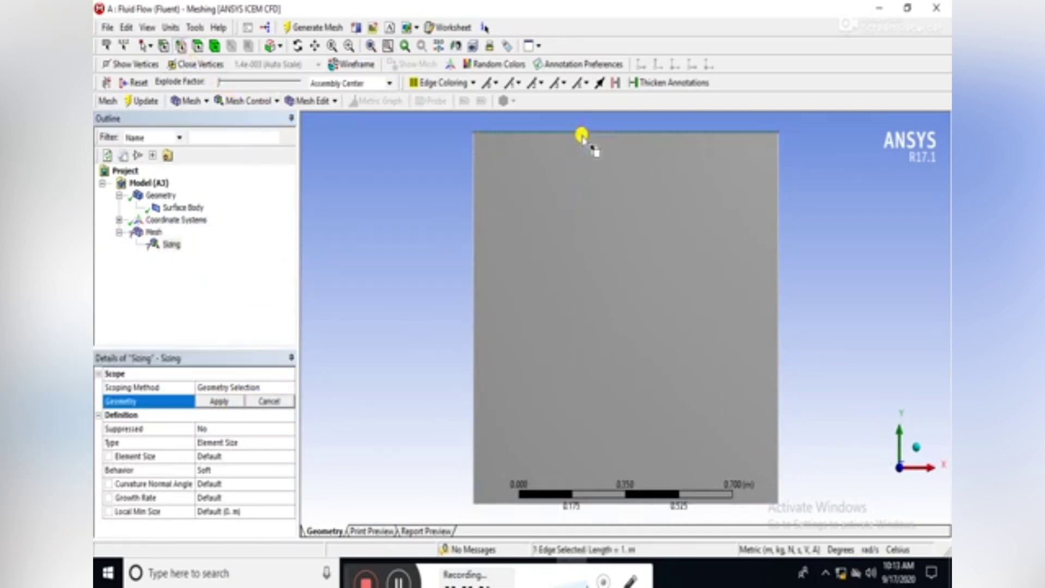
left_click(475, 211, "ctrl")
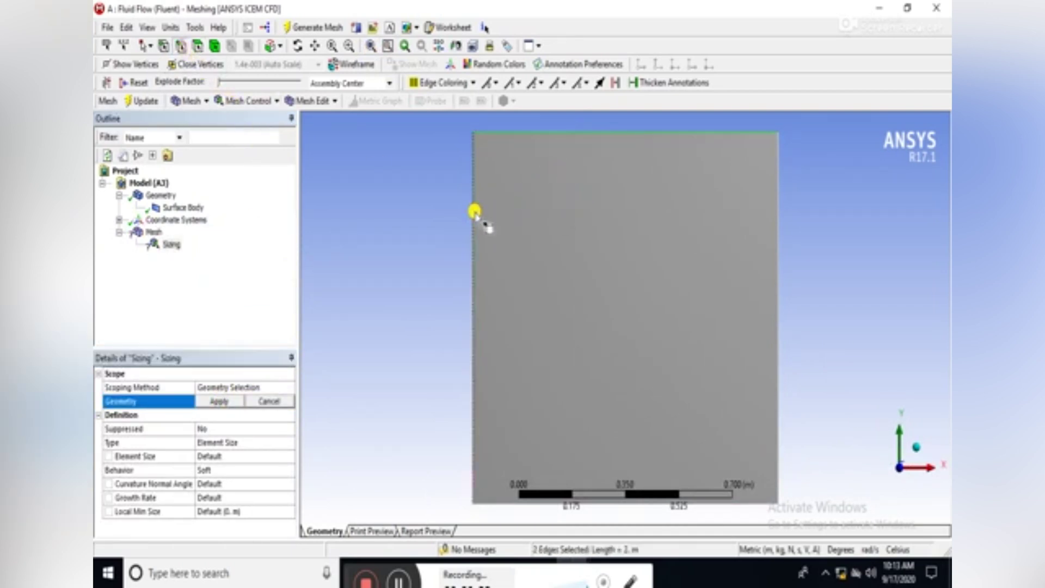
left_click(778, 264, "ctrl")
left_click(509, 502, "ctrl")
left_click(212, 401)
Set the edge sizing to 64 divisions with Hard behavior
left_click(284, 444)
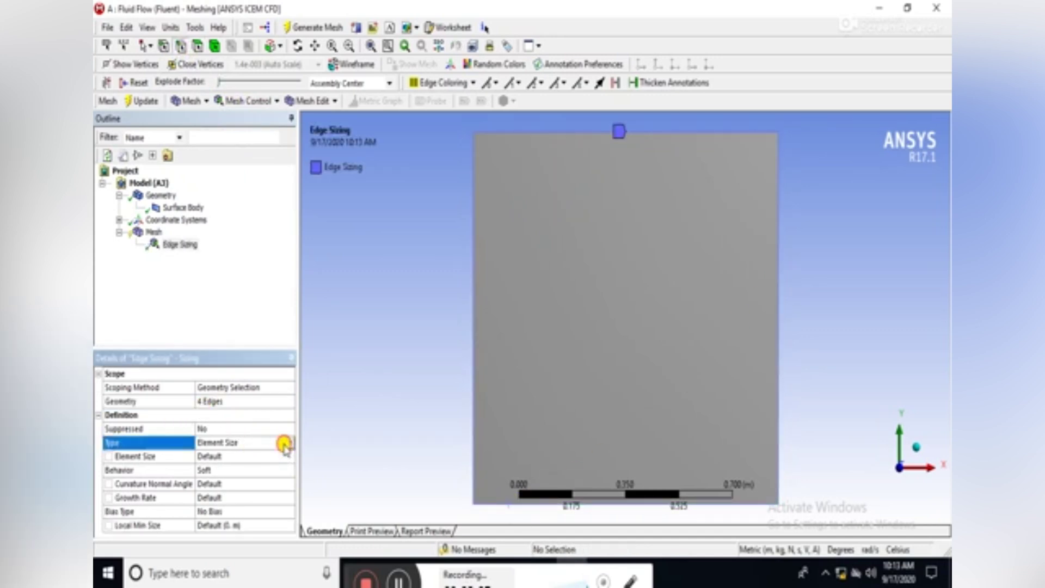
left_click(291, 446)
left_click(255, 463)
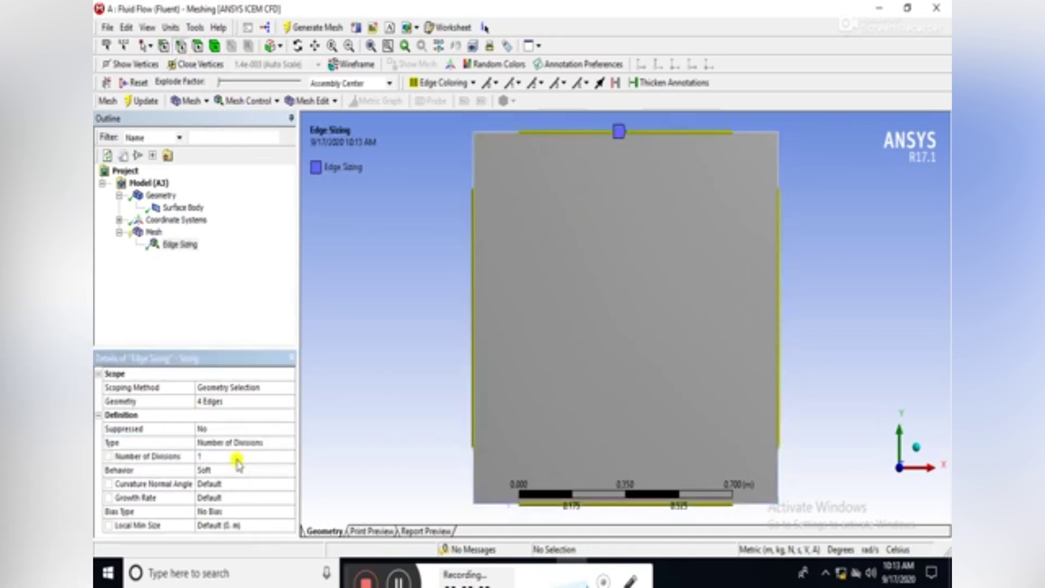
left_click(212, 452)
type("64")
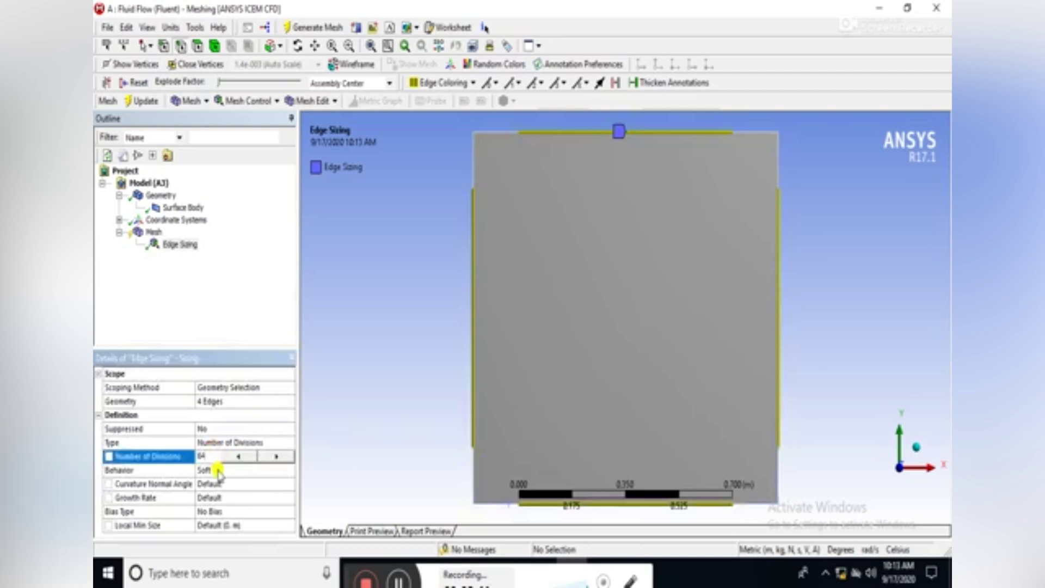
left_click(217, 471)
left_click(287, 472)
left_click(233, 490)
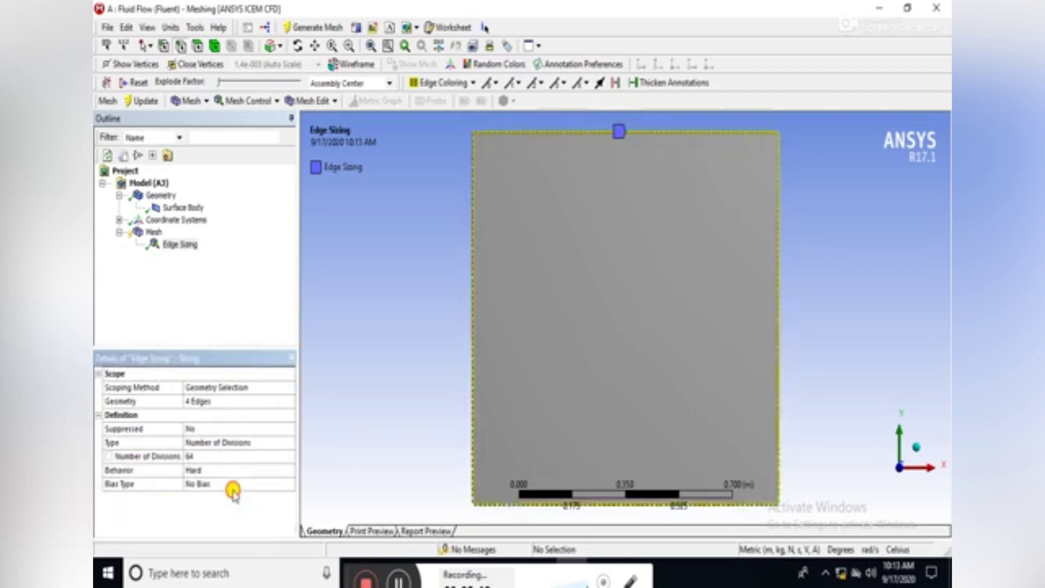
Add a Face Meshing control applied to the square face
right_click(154, 232)
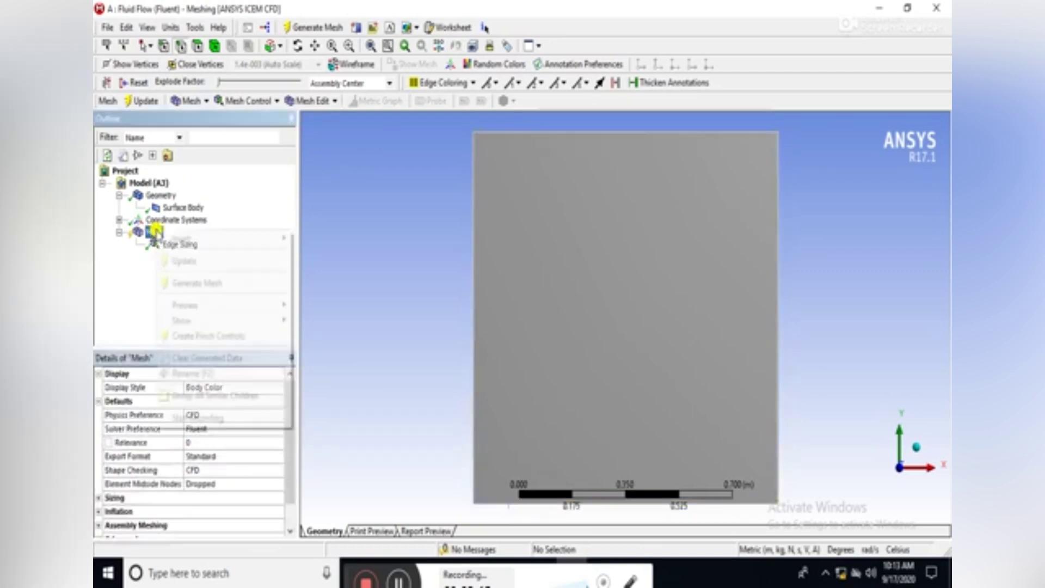
mouse_move(235, 237)
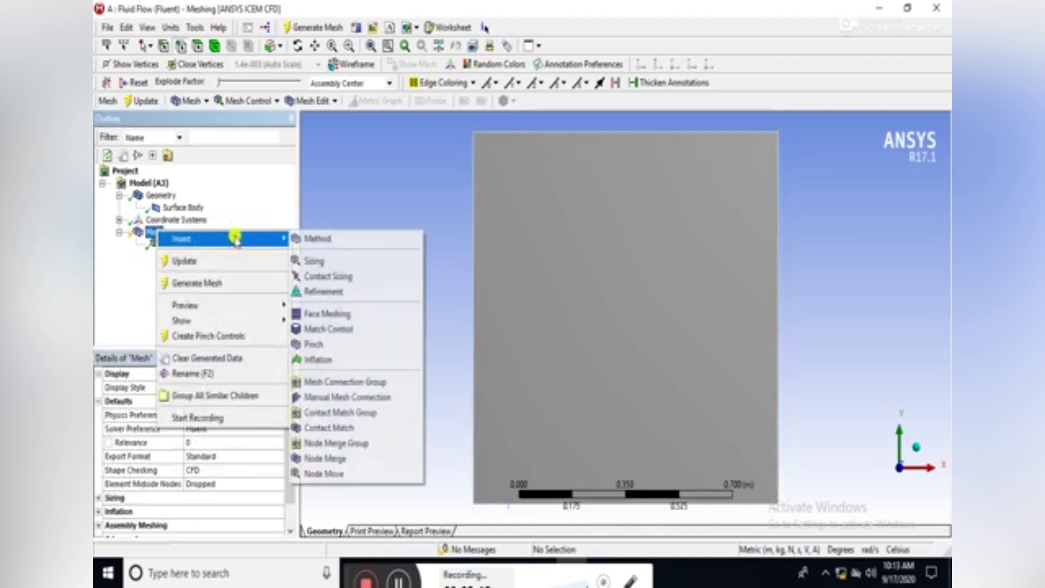
left_click(333, 314)
left_click(599, 352)
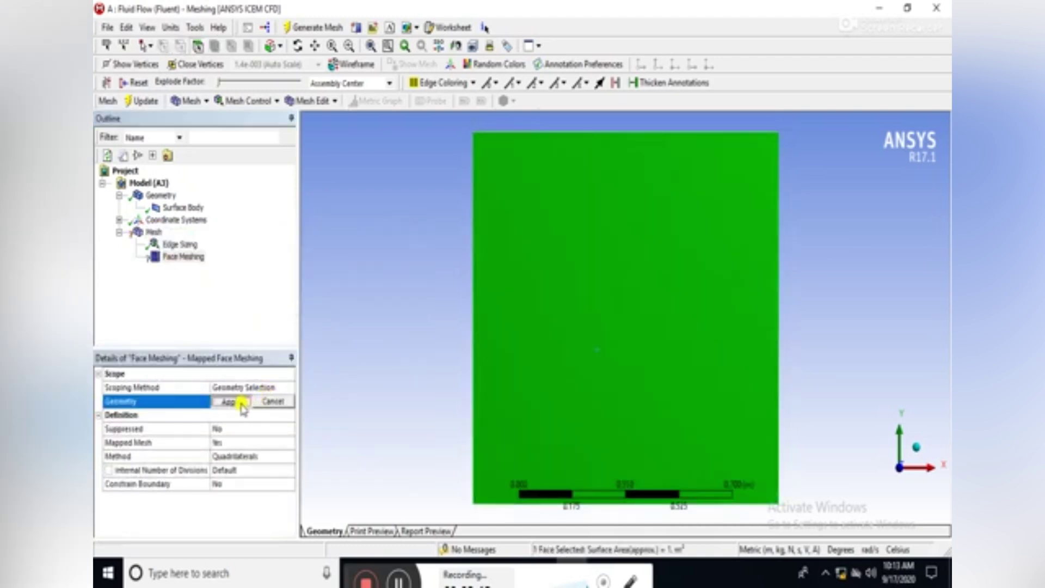
left_click(239, 402)
Generate the mesh and zoom in to inspect the quadrilateral grid
right_click(154, 231)
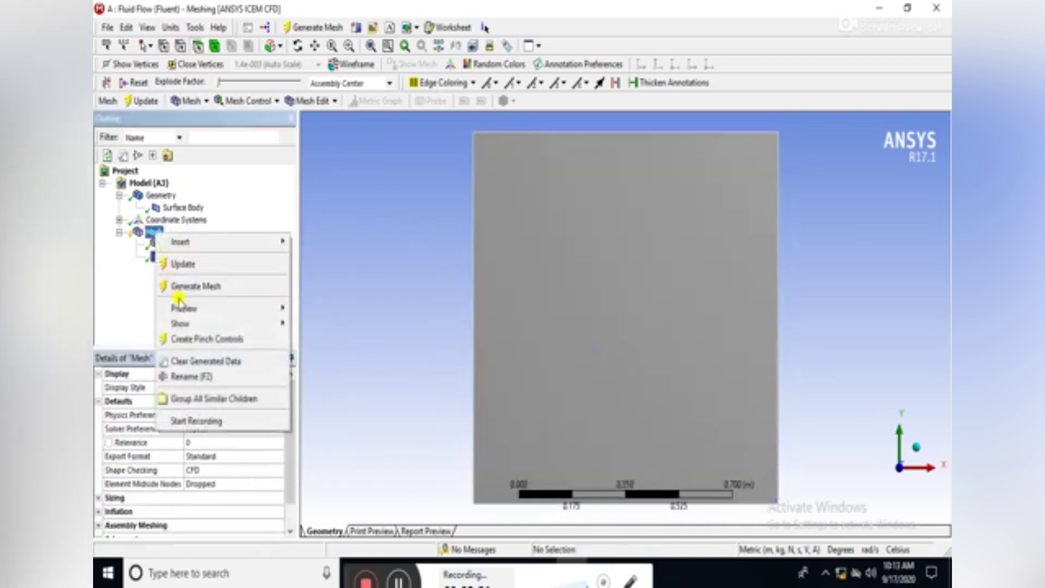
left_click(179, 287)
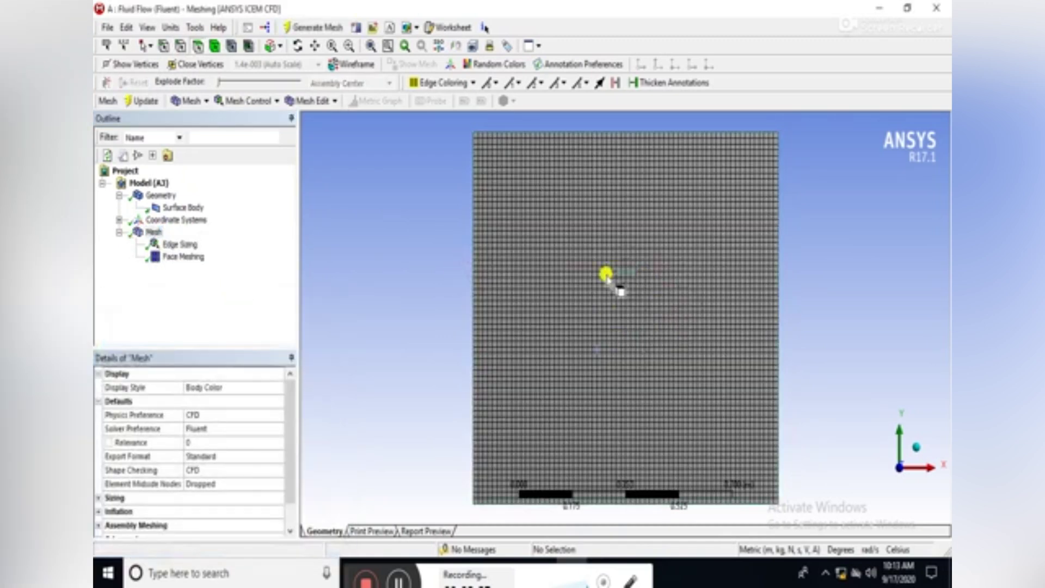
scroll(614, 306, "up", 3)
scroll(614, 310, "up", 3)
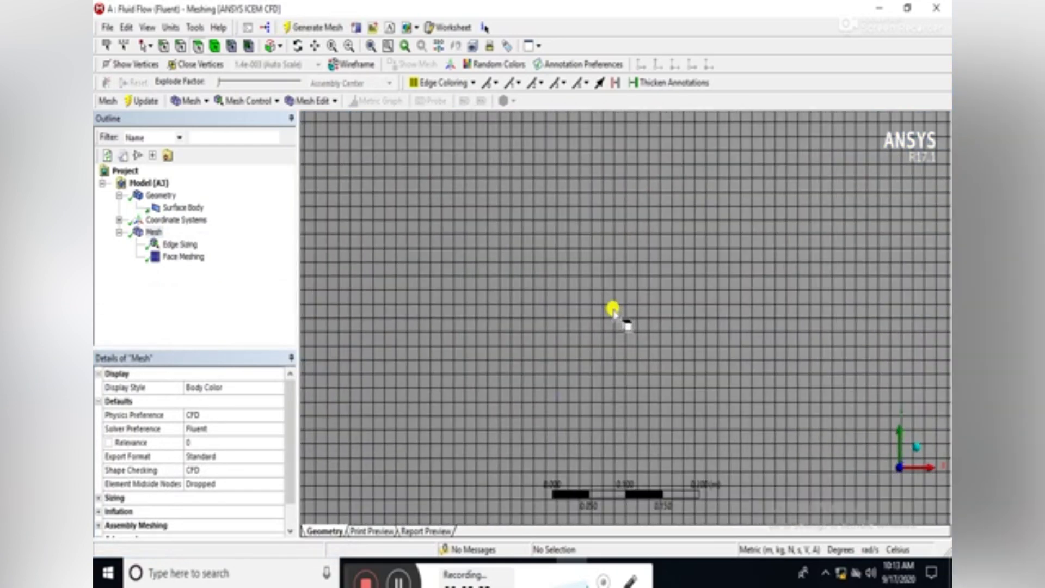
scroll(614, 313, "down", 6)
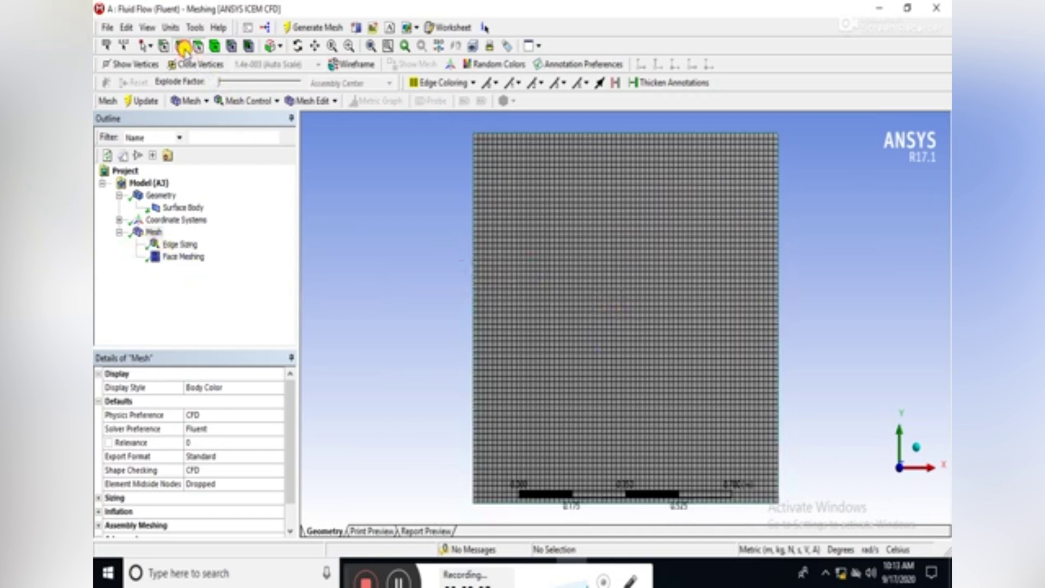
Create a hot inlet named selection on the left edge
left_click(474, 272)
right_click(474, 273)
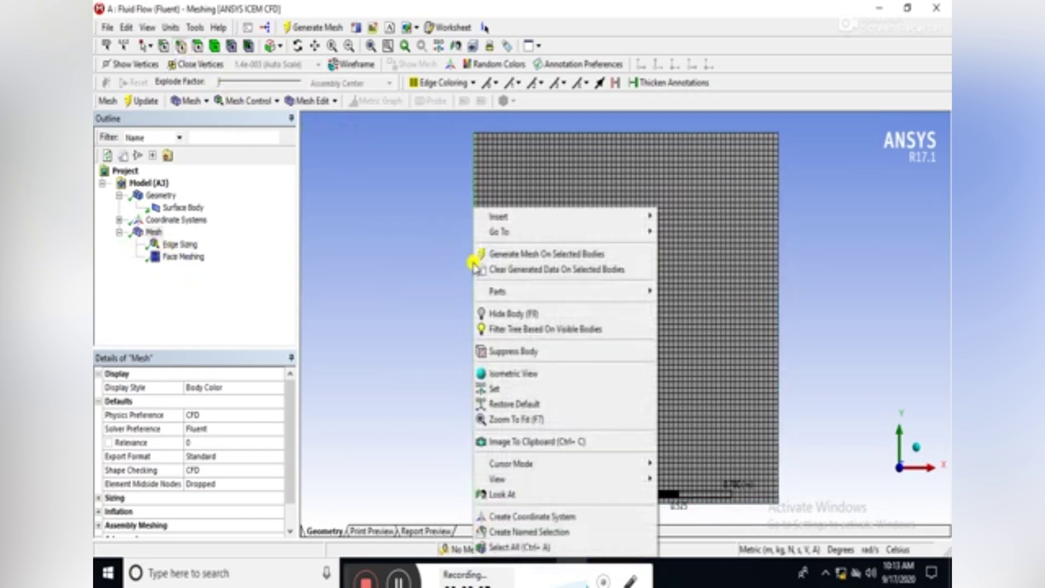
left_click(509, 531)
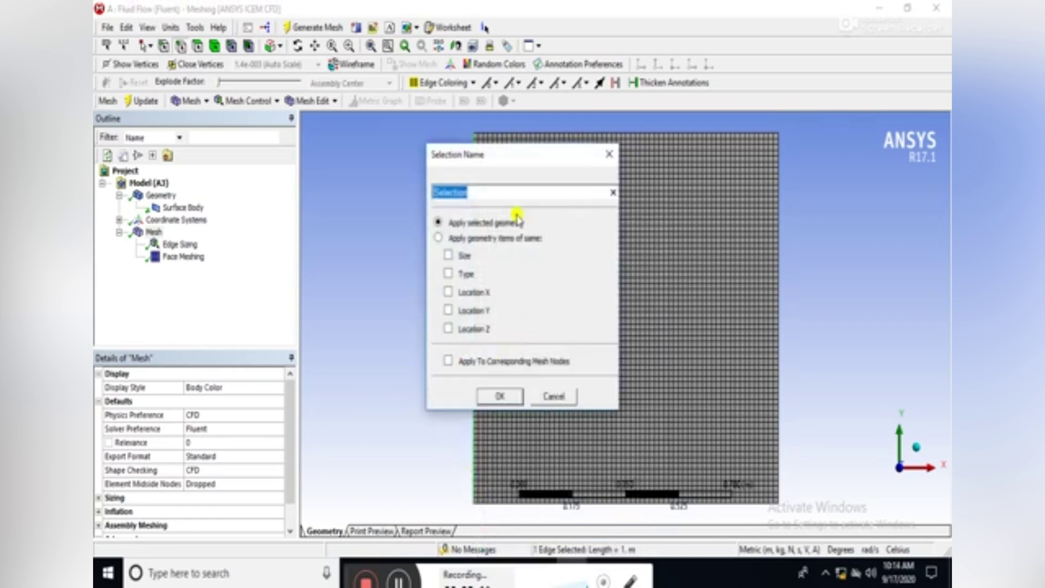
type("Hot Inlet")
left_click(498, 396)
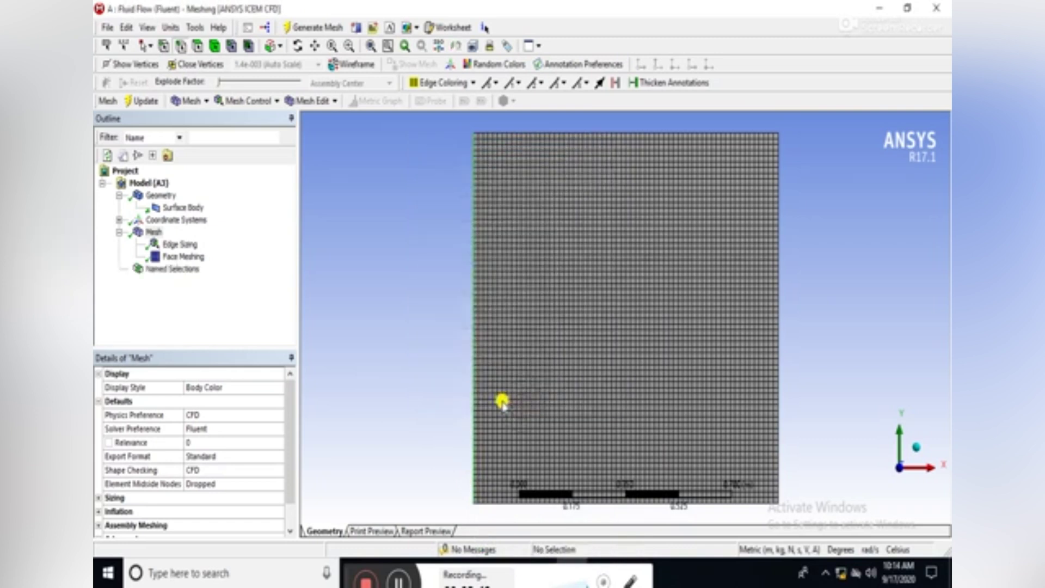
Create a Cold Inlet named selection on the bottom edge
left_click(496, 499)
right_click(496, 500)
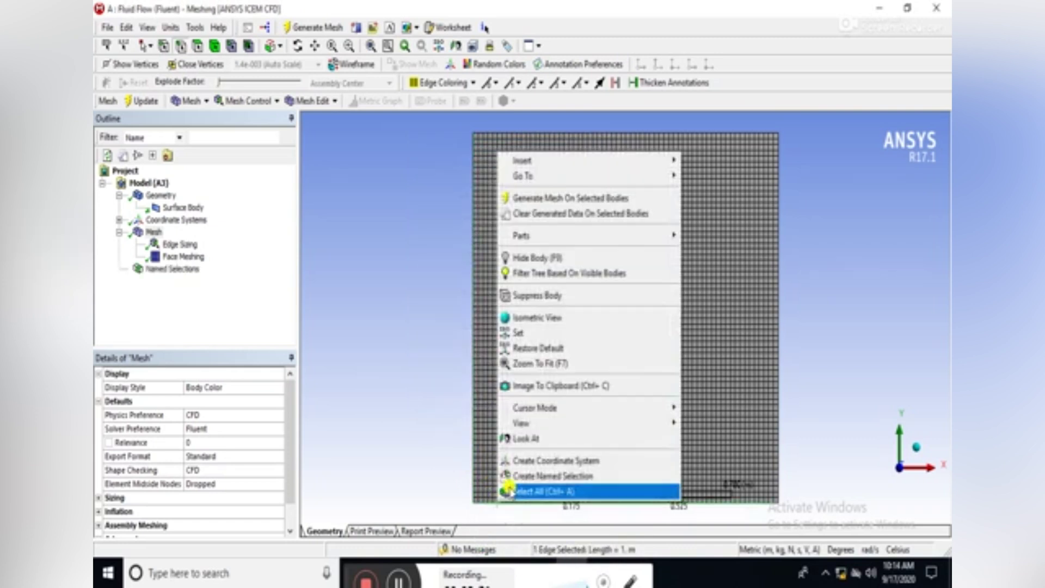
left_click(525, 474)
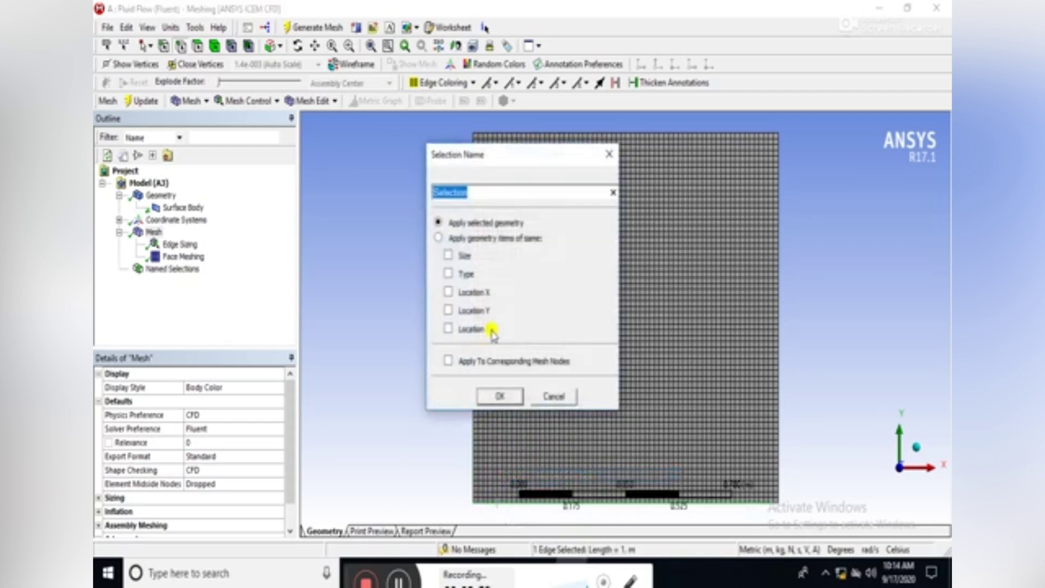
type("O")
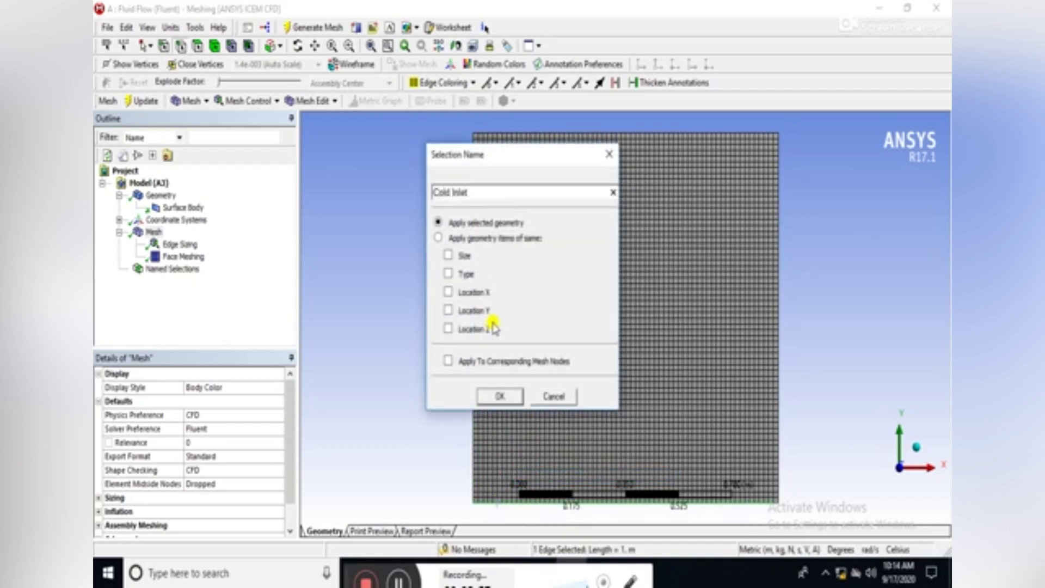
left_click(499, 396)
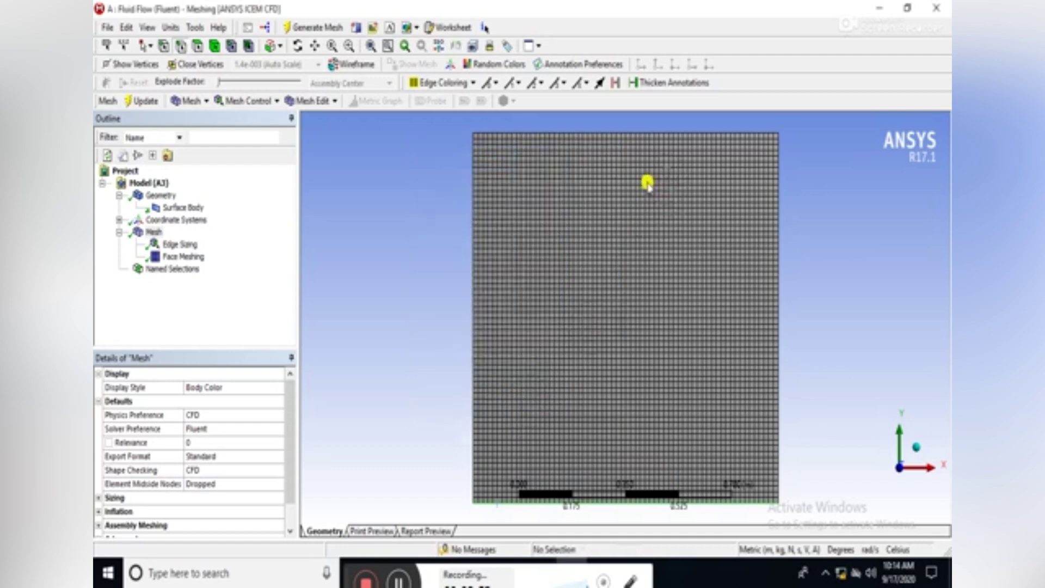
Create an Outlet named selection covering the right and top edges
left_click(642, 133)
left_click(779, 234)
right_click(779, 234)
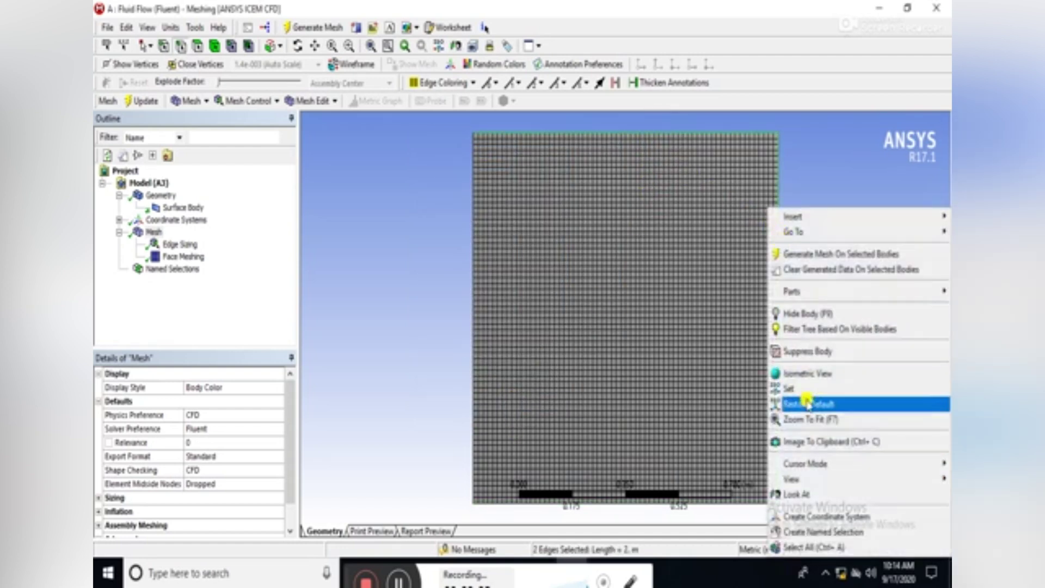
left_click(819, 516)
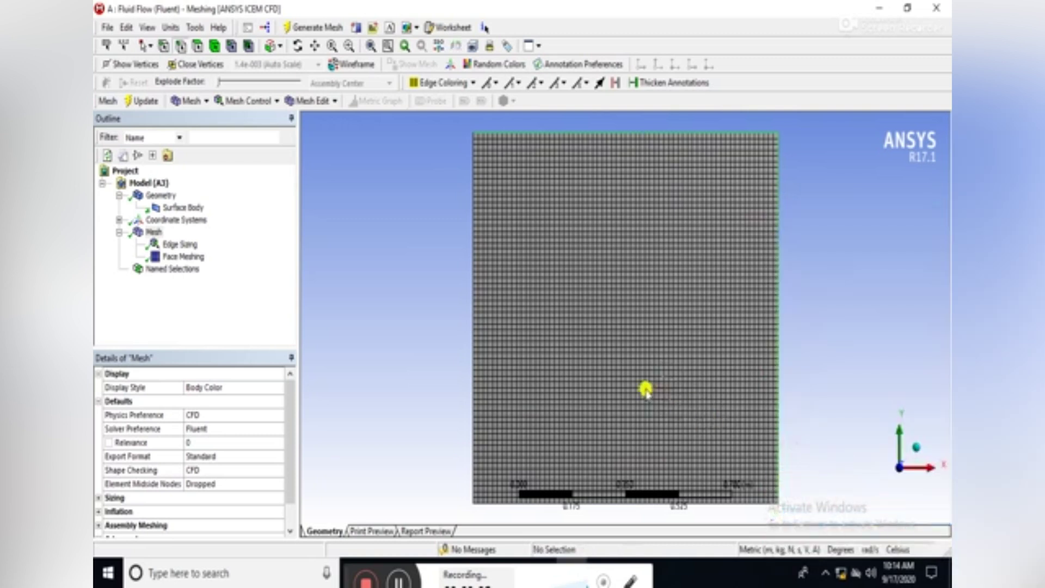
right_click(782, 334)
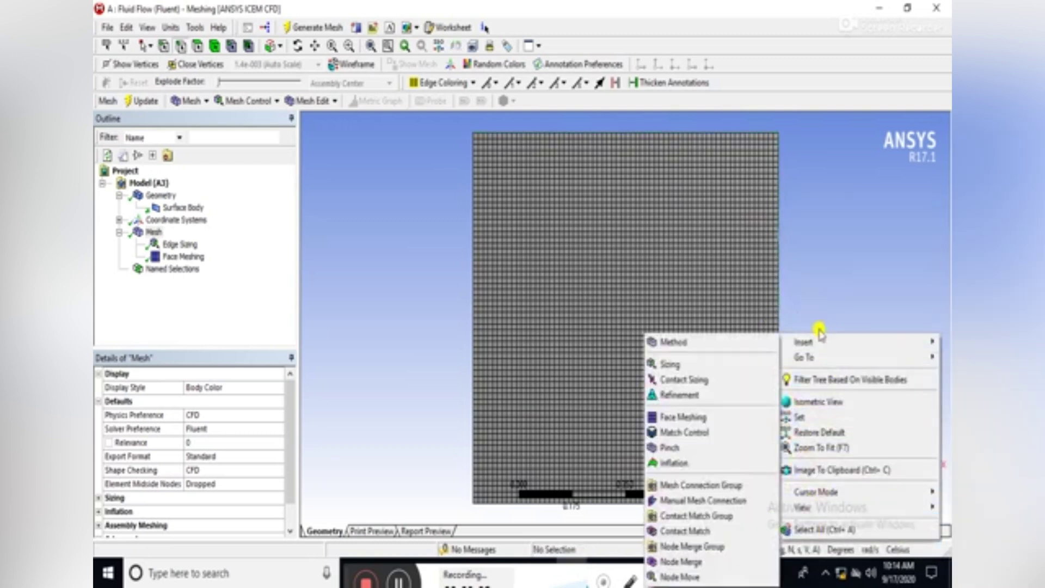
left_click(780, 221)
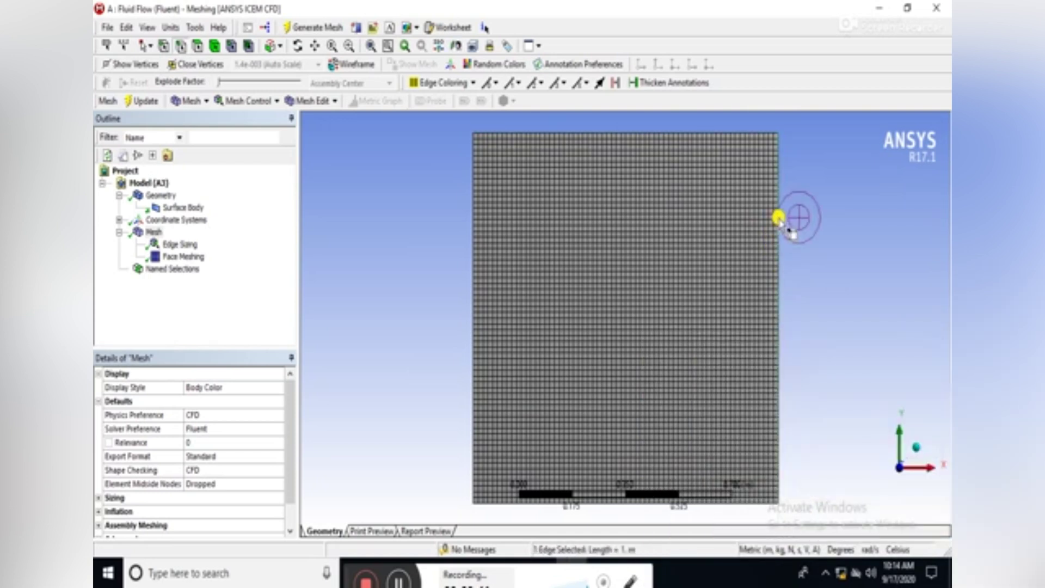
left_click(727, 134, "ctrl")
right_click(728, 138)
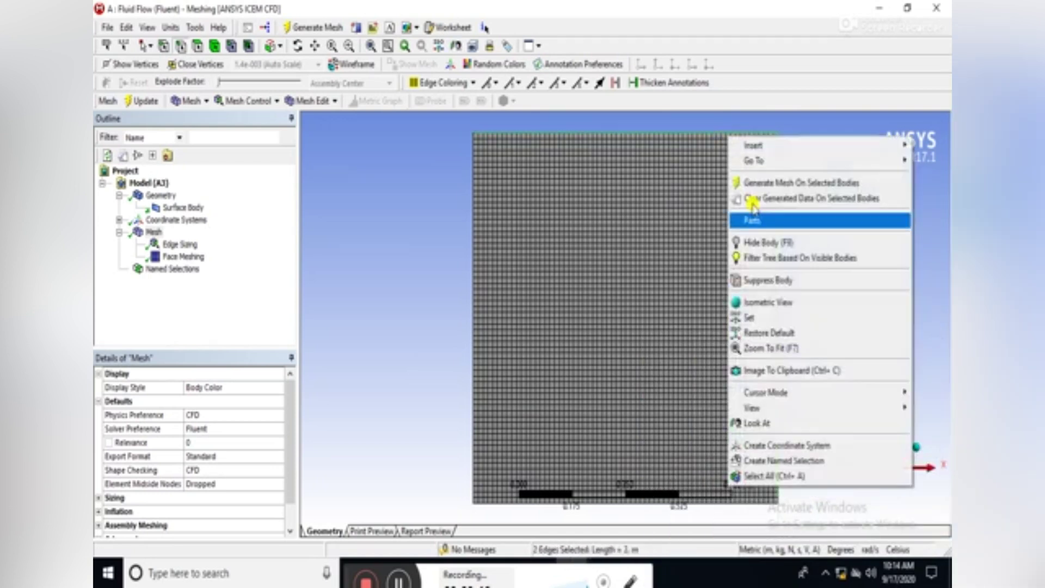
left_click(793, 461)
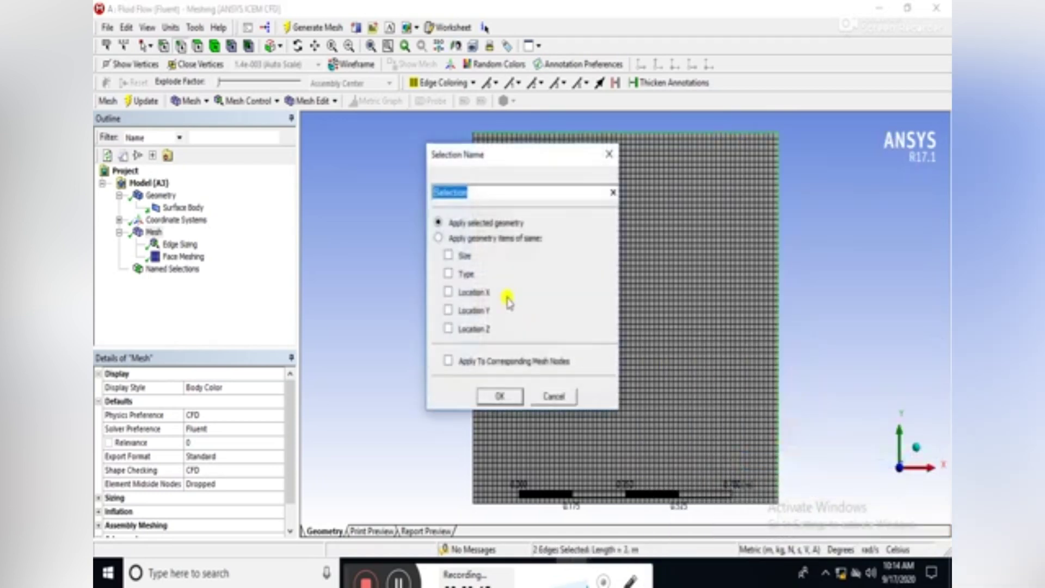
type("Outlet")
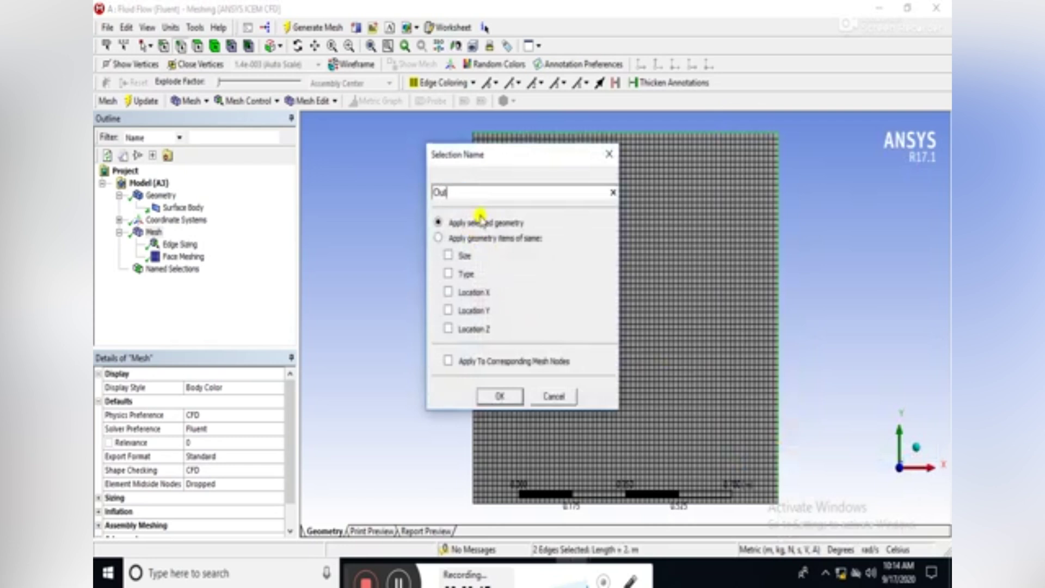
left_click(499, 396)
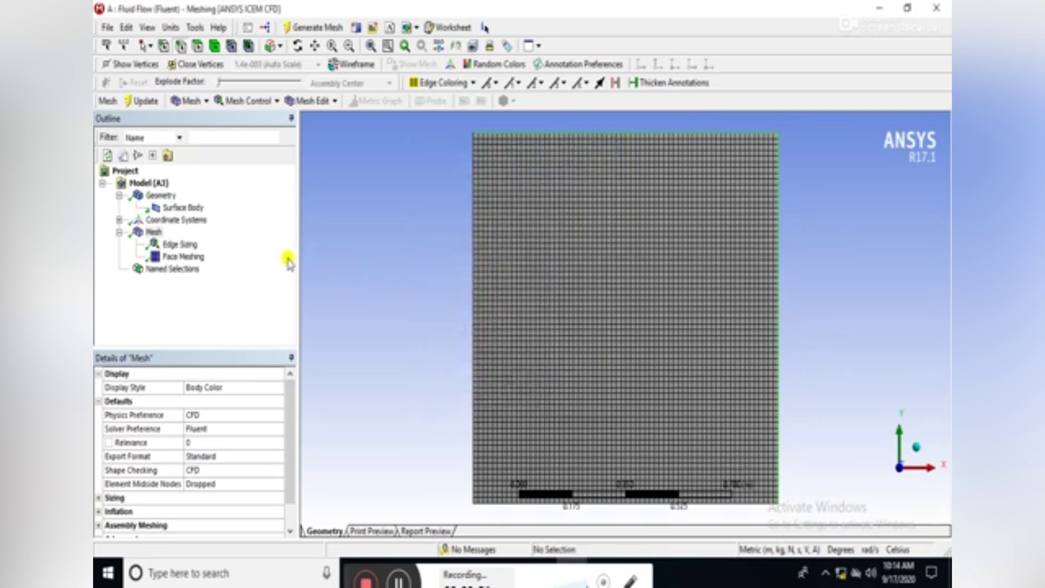
Update the mesh for Fluent, close Meshing, and open the Setup cell
left_click(147, 102)
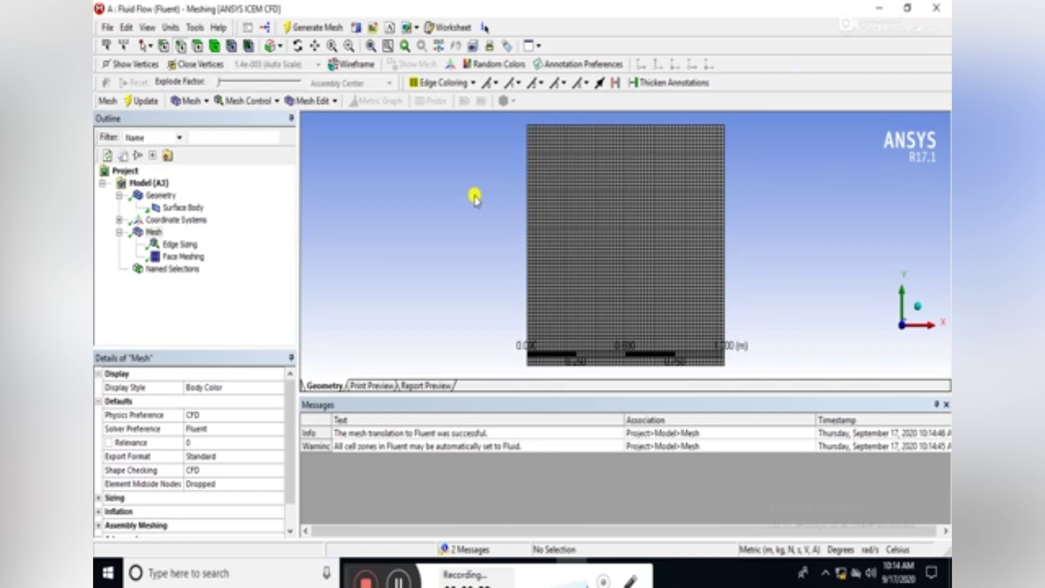
key("alt+F4")
double_click(344, 186)
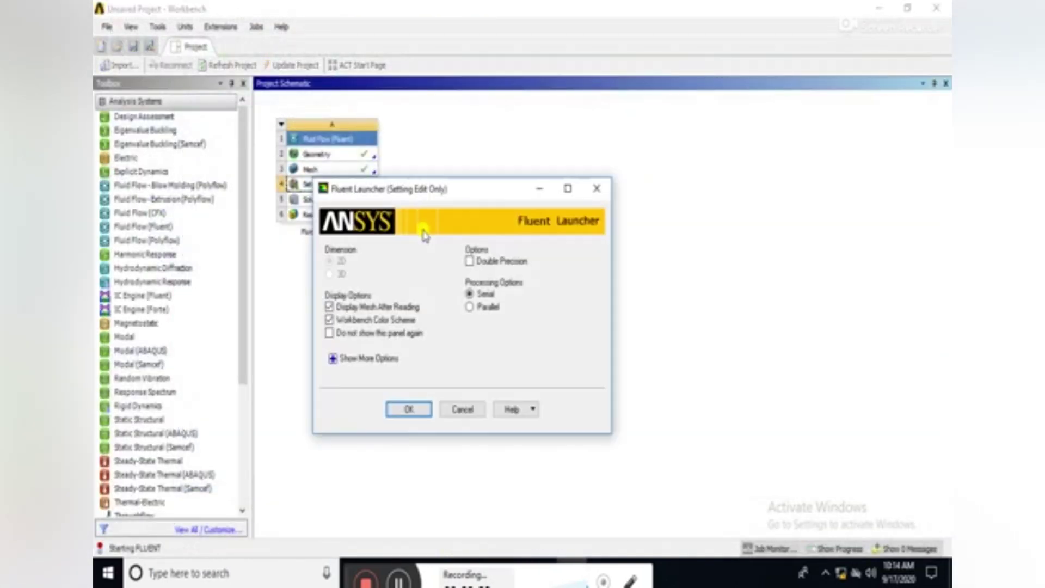
Accept the Fluent Launcher's default options to start Fluent with the mesh
left_click(426, 419)
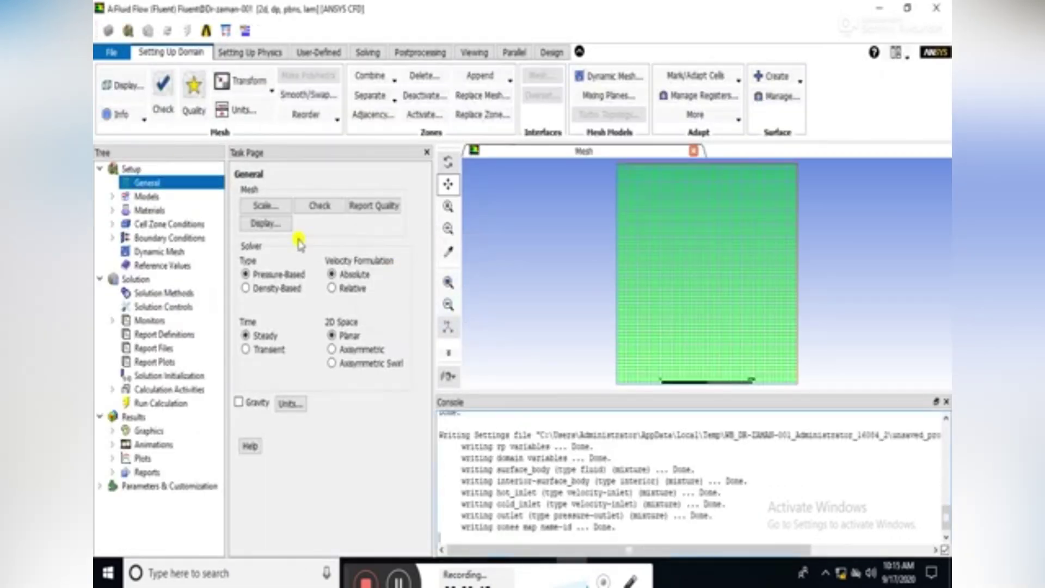
Enable the Energy Equation, then browse Materials and Cell Zone Conditions
left_click(167, 197)
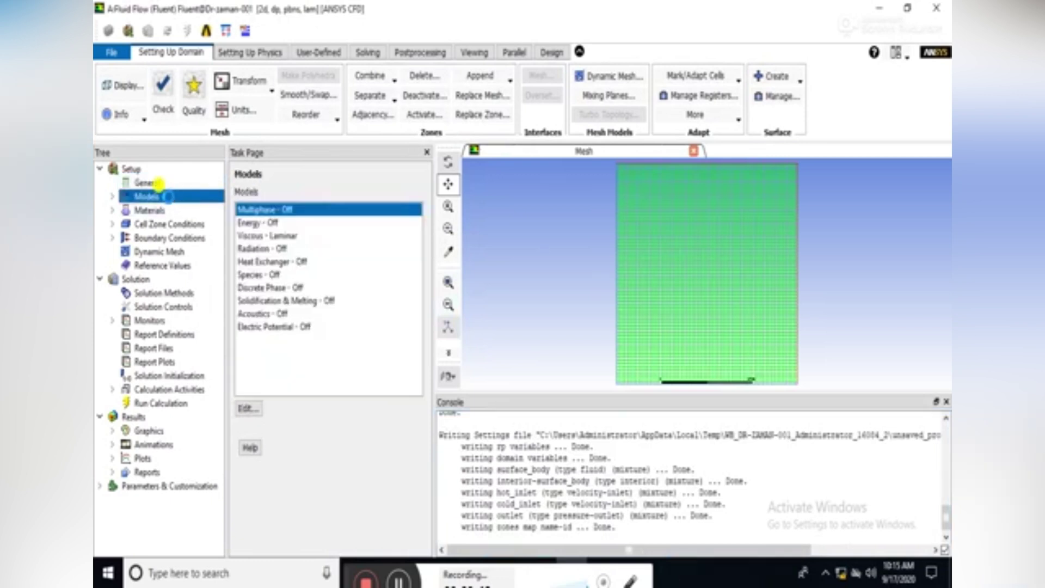
double_click(252, 222)
left_click(486, 282)
left_click(492, 318)
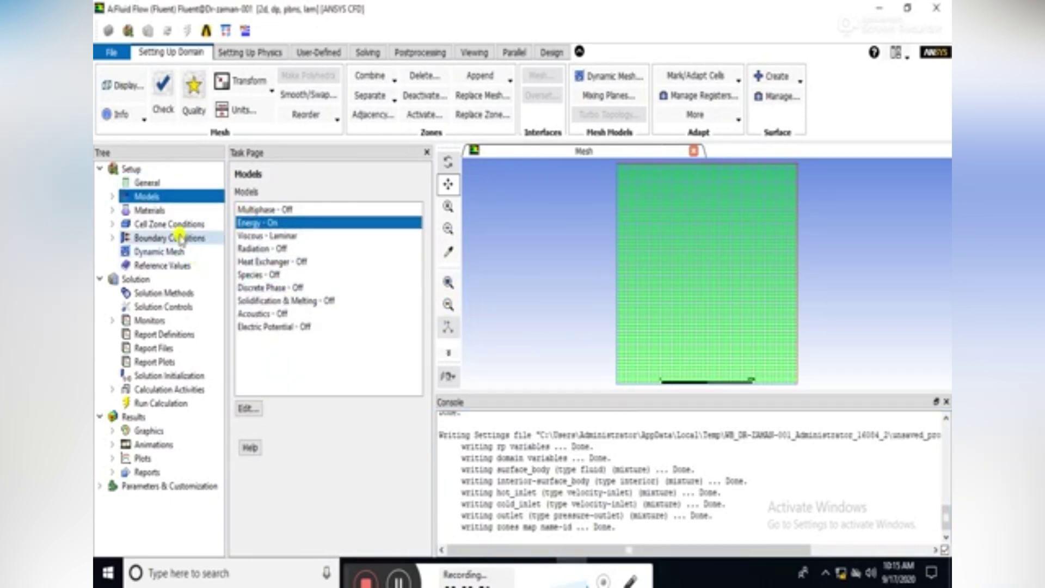
left_click(158, 210)
left_click(160, 224)
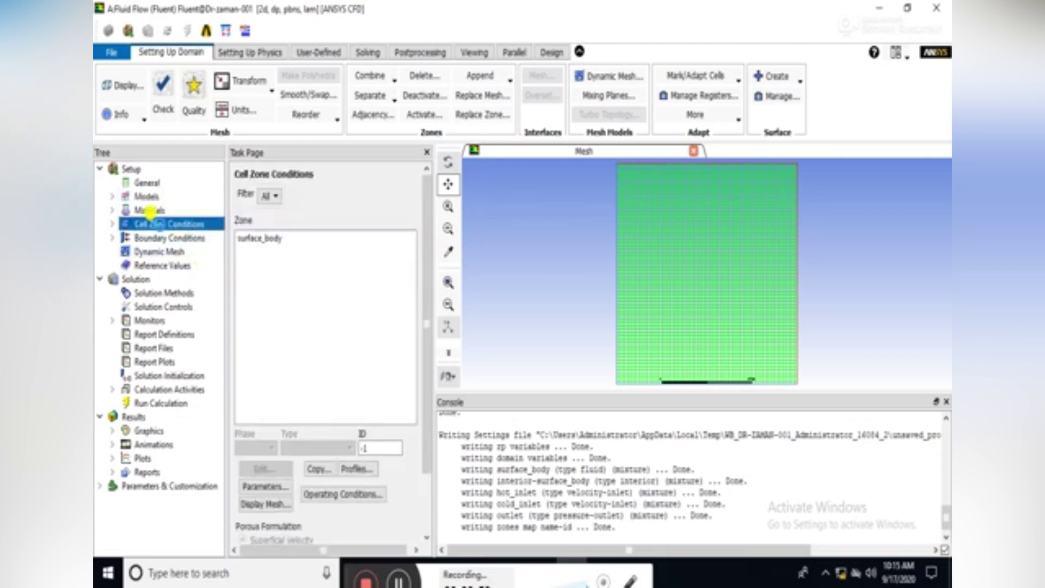
Set the hot_inlet thermal temperature to 373 K
left_click(163, 237)
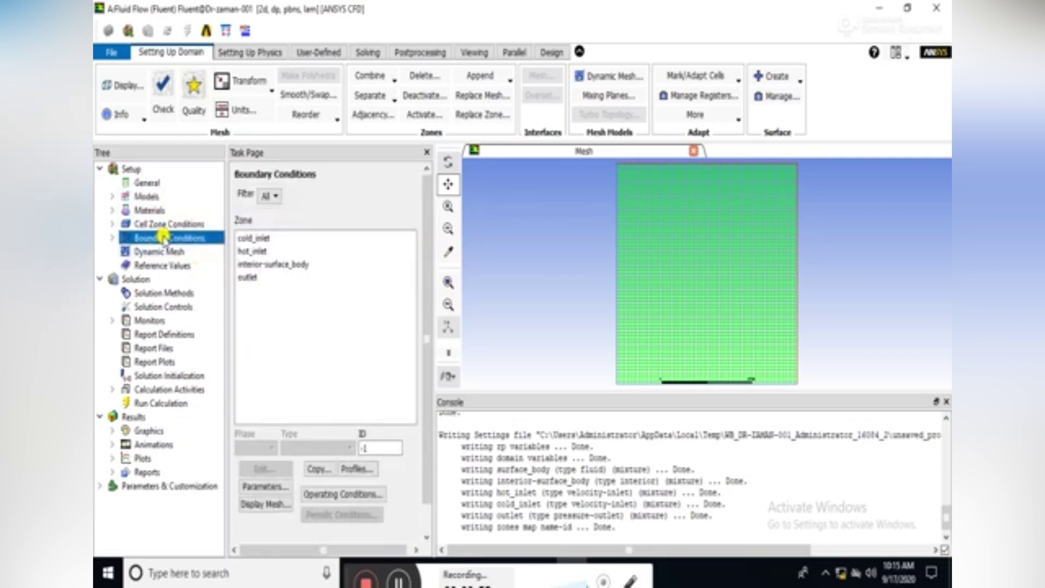
double_click(252, 251)
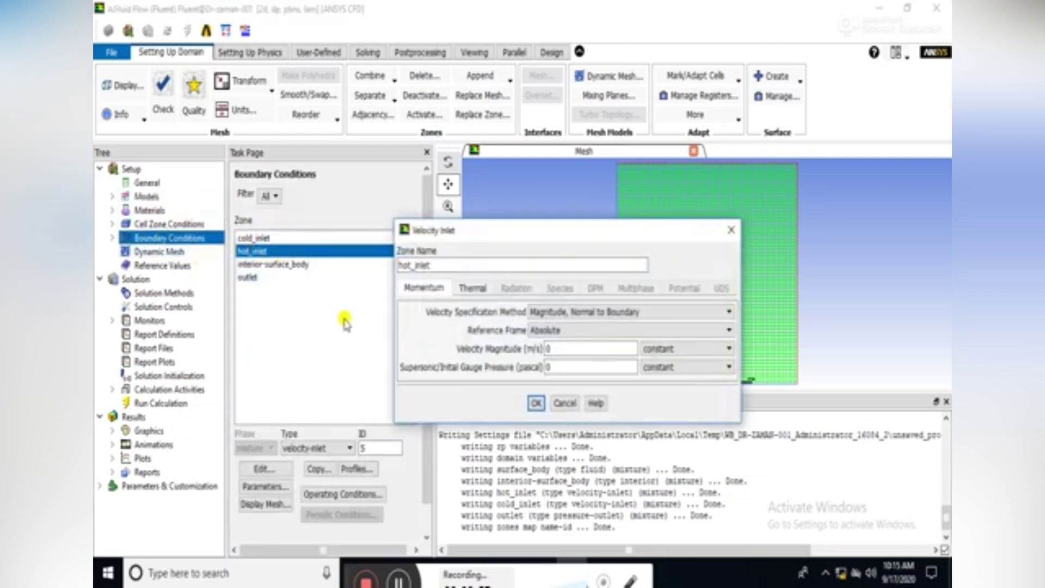
double_click(554, 348)
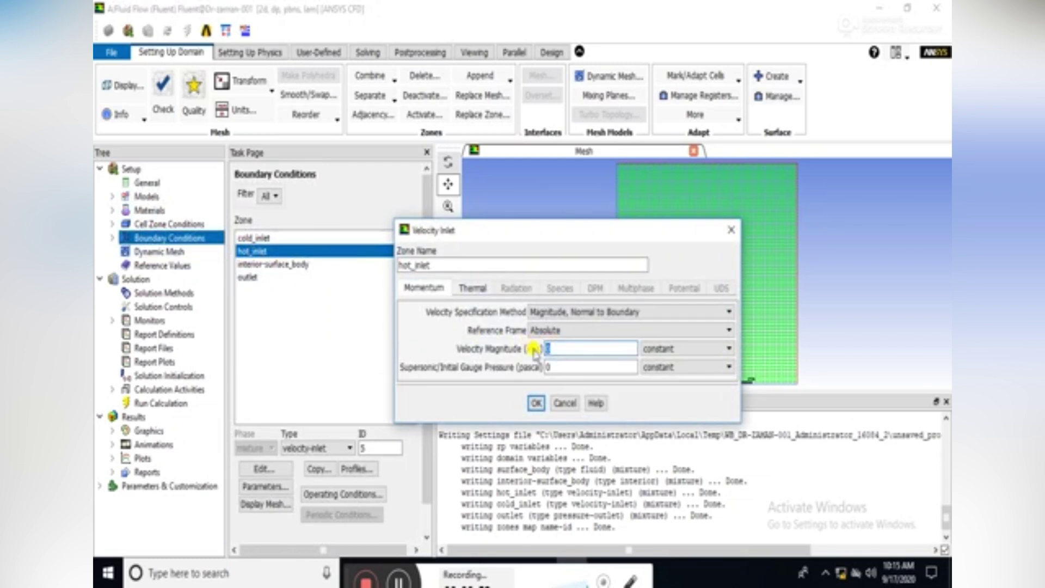
left_click(471, 288)
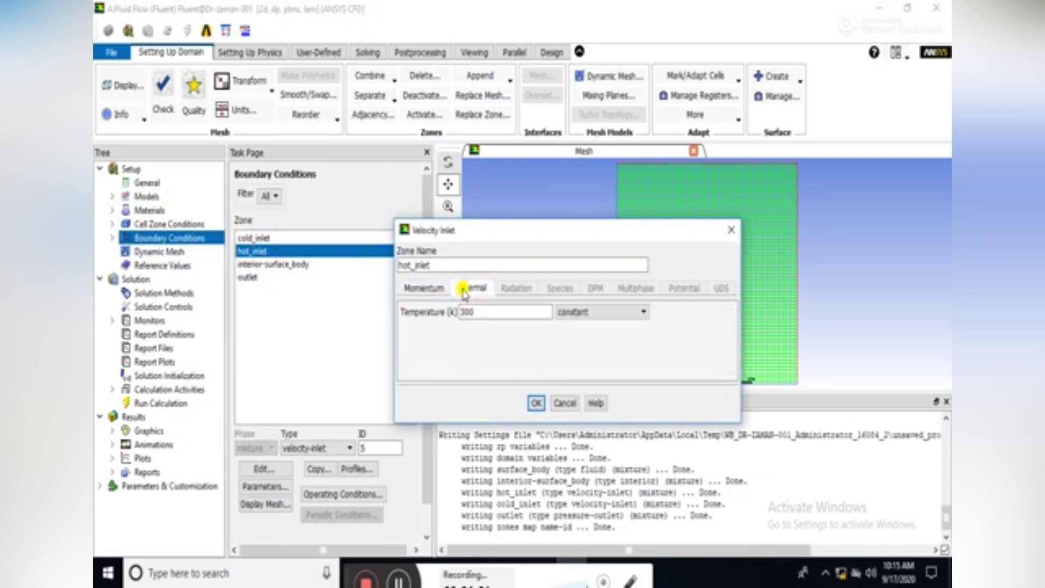
left_click(471, 312)
left_click_drag(474, 313, 444, 311)
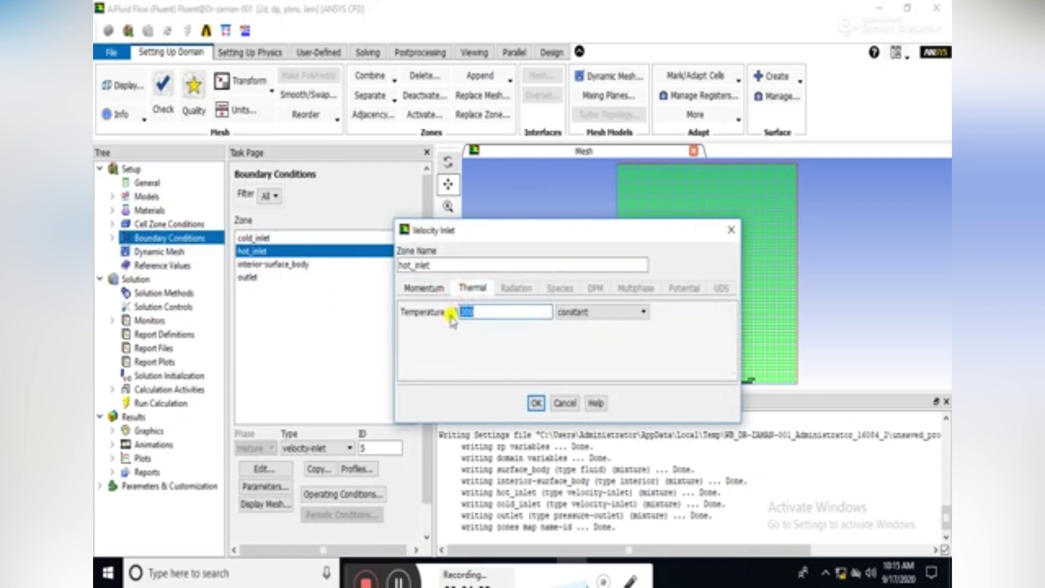
left_click(536, 403)
Set the cold_inlet thermal temperature to 273 K
double_click(275, 238)
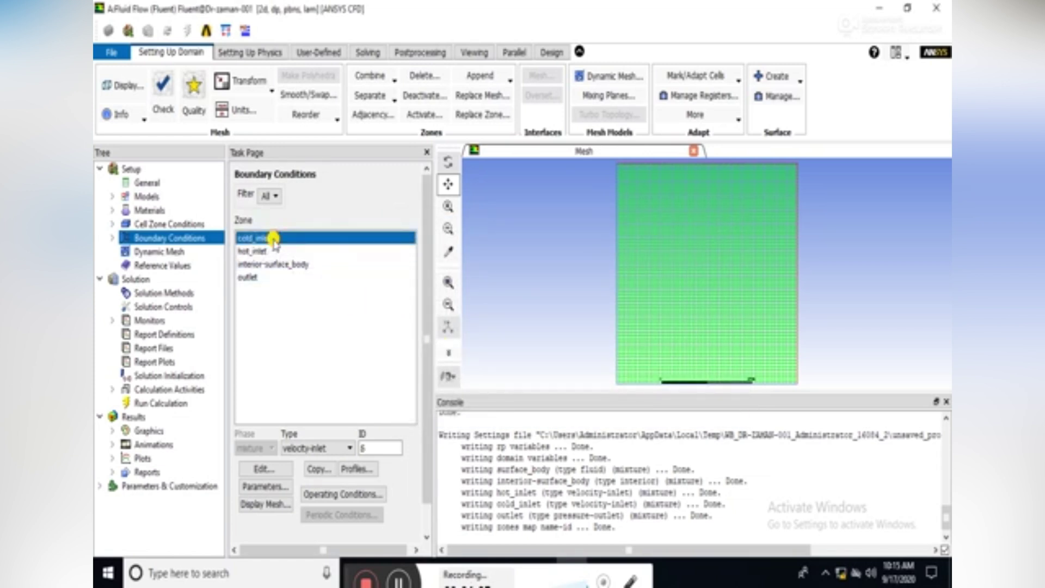
left_click_drag(559, 349, 542, 350)
left_click(472, 288)
left_click(479, 311)
type("273")
left_click(536, 403)
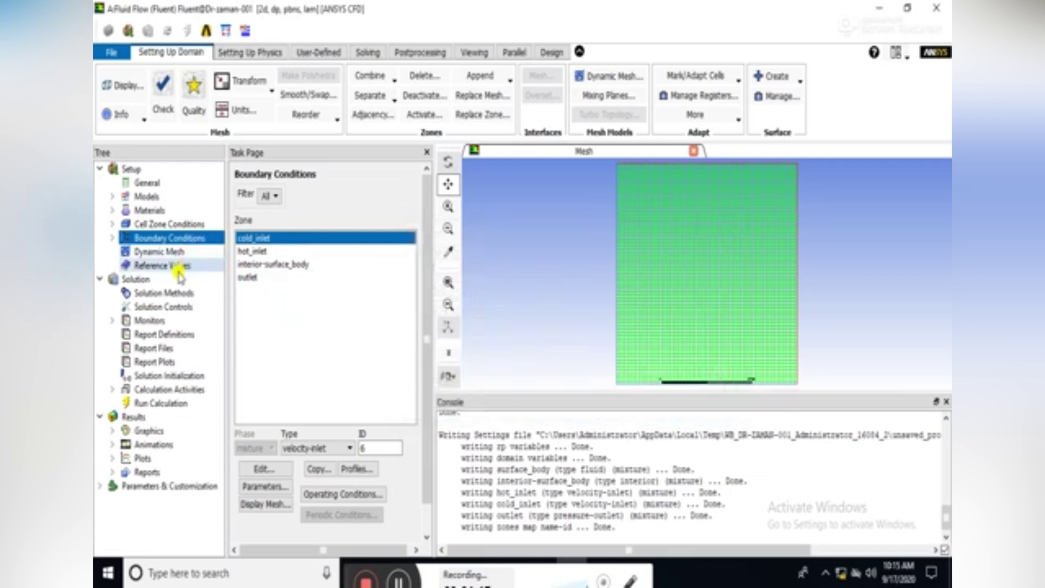
left_click(175, 293)
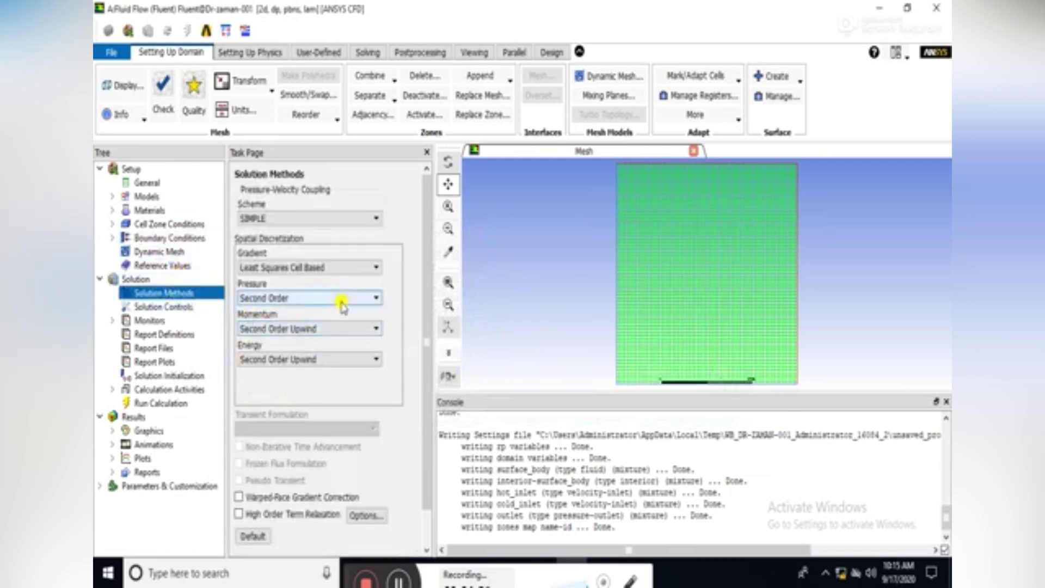
Set both the Momentum and Energy schemes in Solution Methods to First Order Upwind
left_click(340, 328)
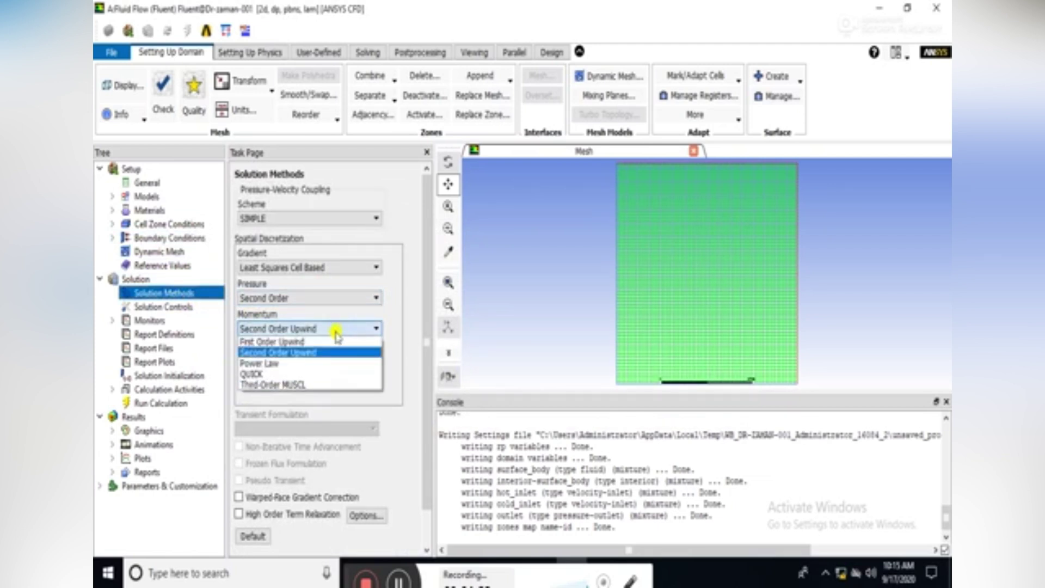
left_click(324, 338)
left_click(308, 359)
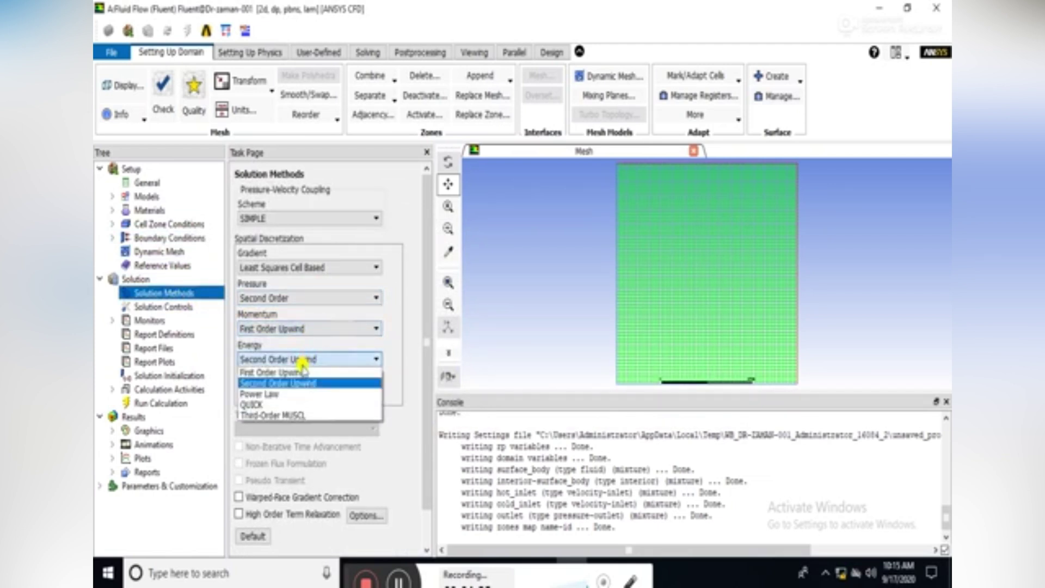
left_click(291, 374)
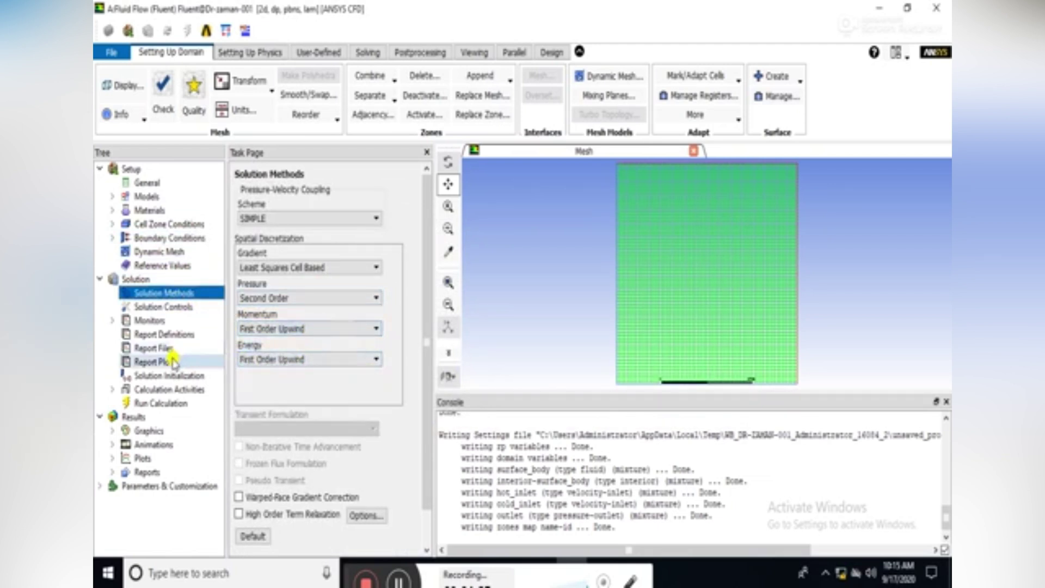
Run Hybrid Initialization from Solution Initialization, which completes after 10 iterations
left_click(169, 376)
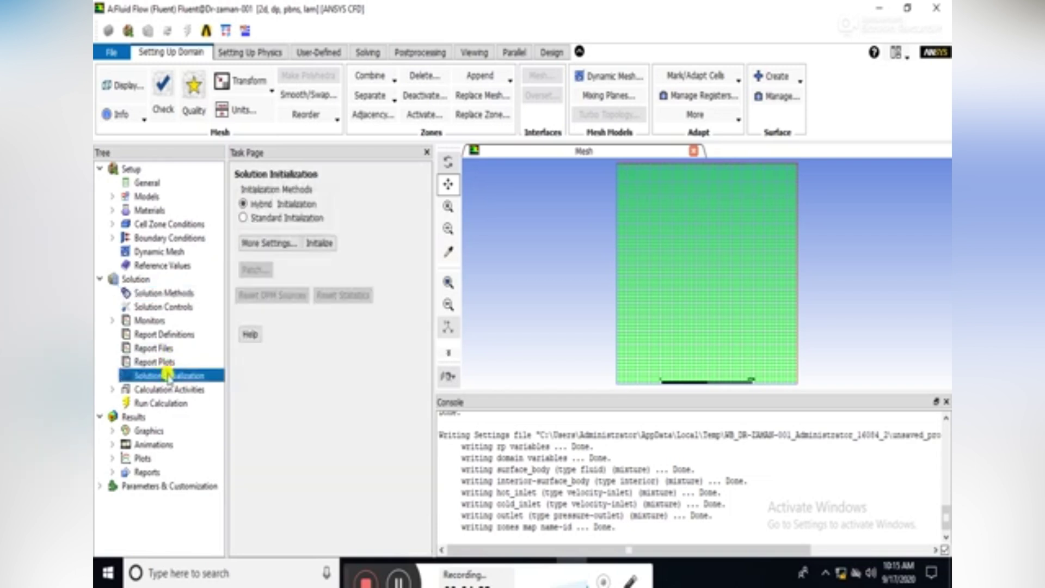
left_click(320, 244)
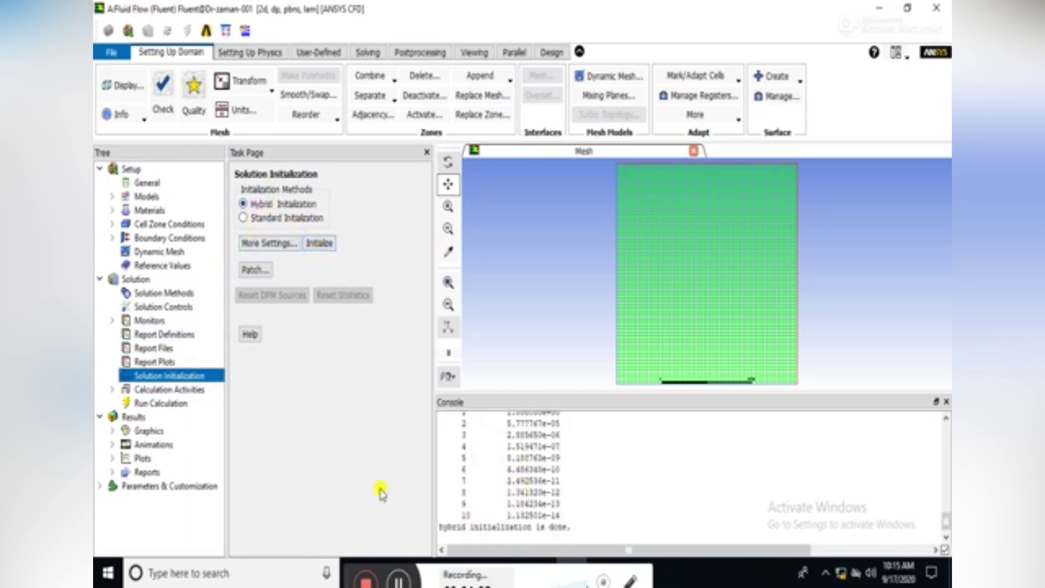
Calculate with a 500-iteration limit, converging at iteration 63, and dismiss the completion message
left_click(161, 403)
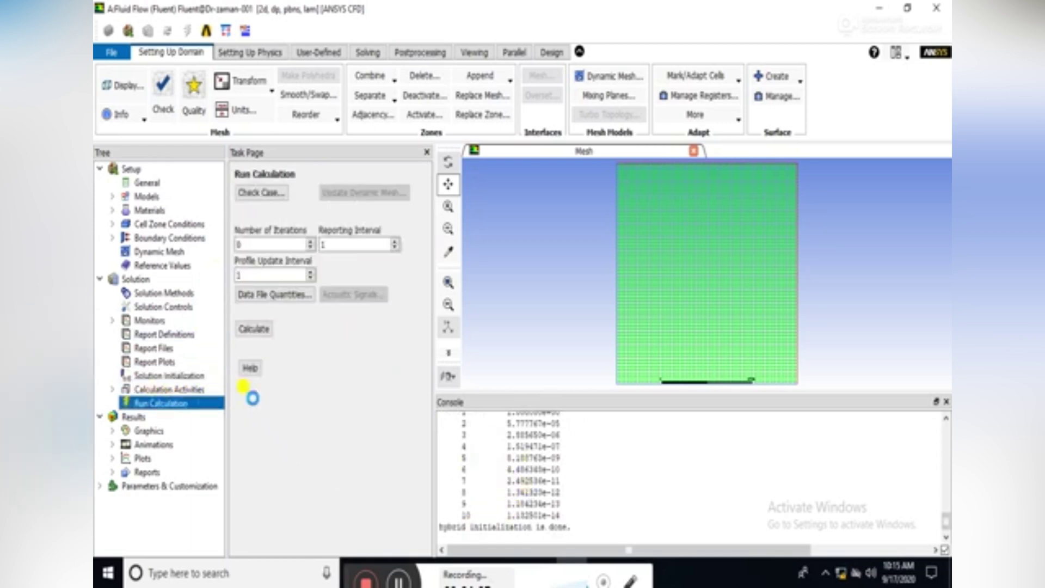
double_click(245, 245)
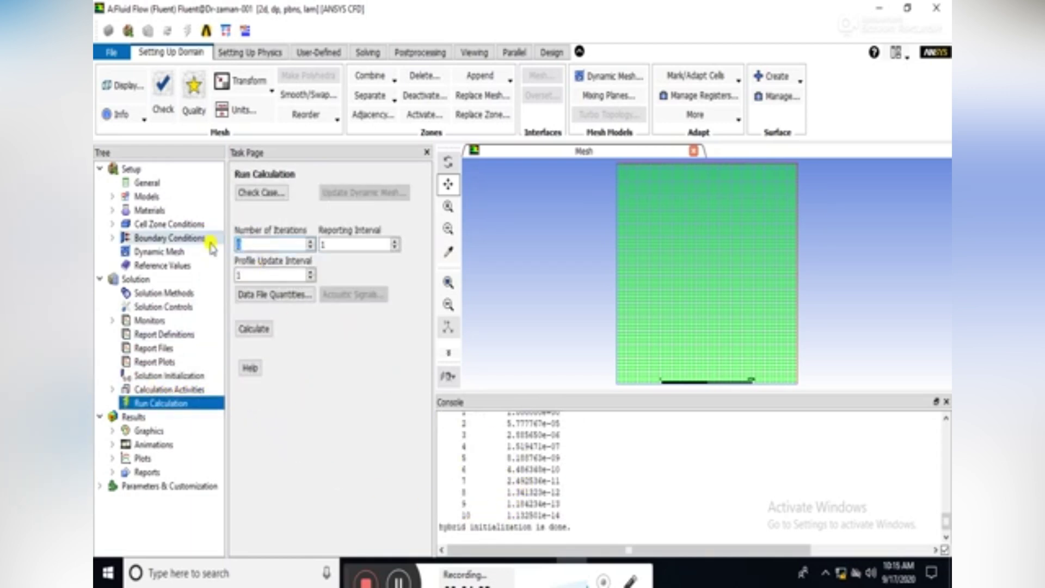
left_click(266, 333)
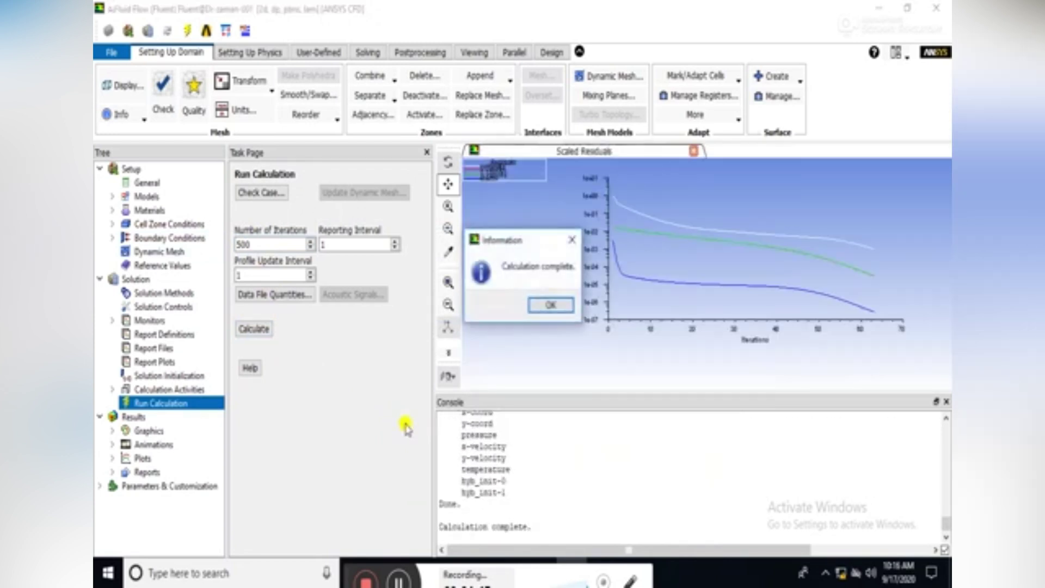
left_click(550, 306)
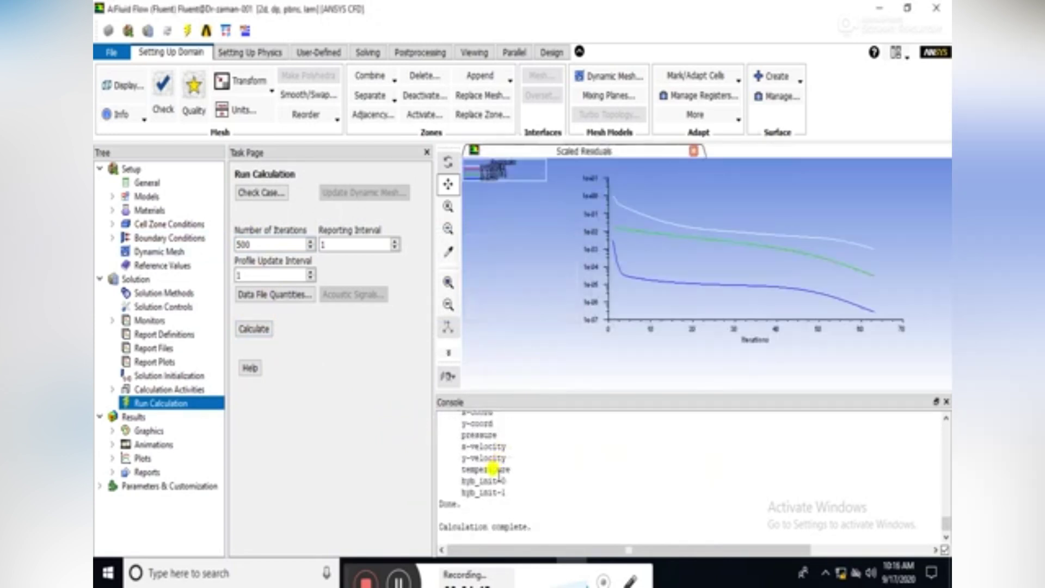
scroll(492, 469, "up", 1)
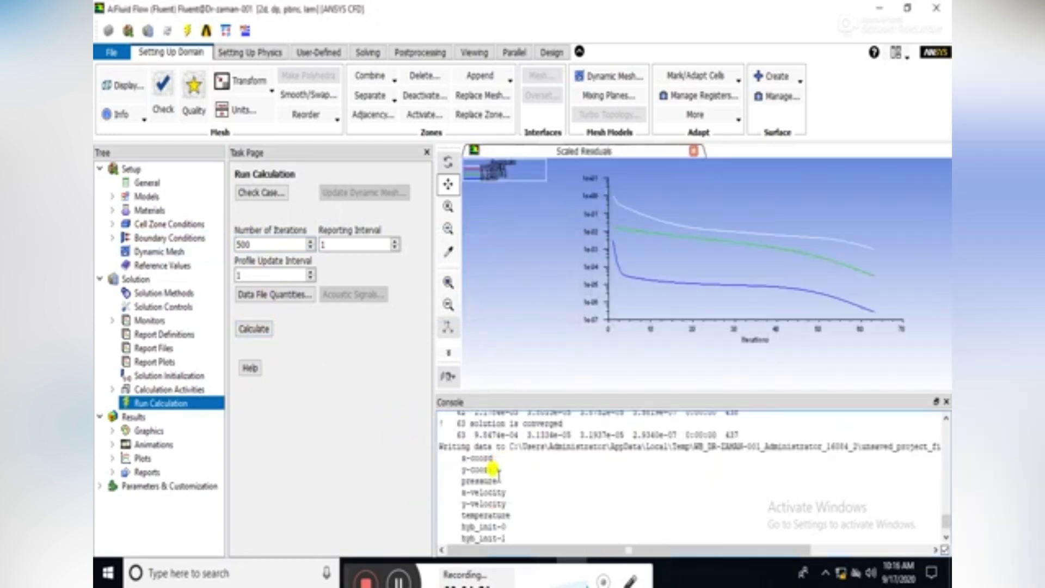
scroll(493, 469, "up", 1)
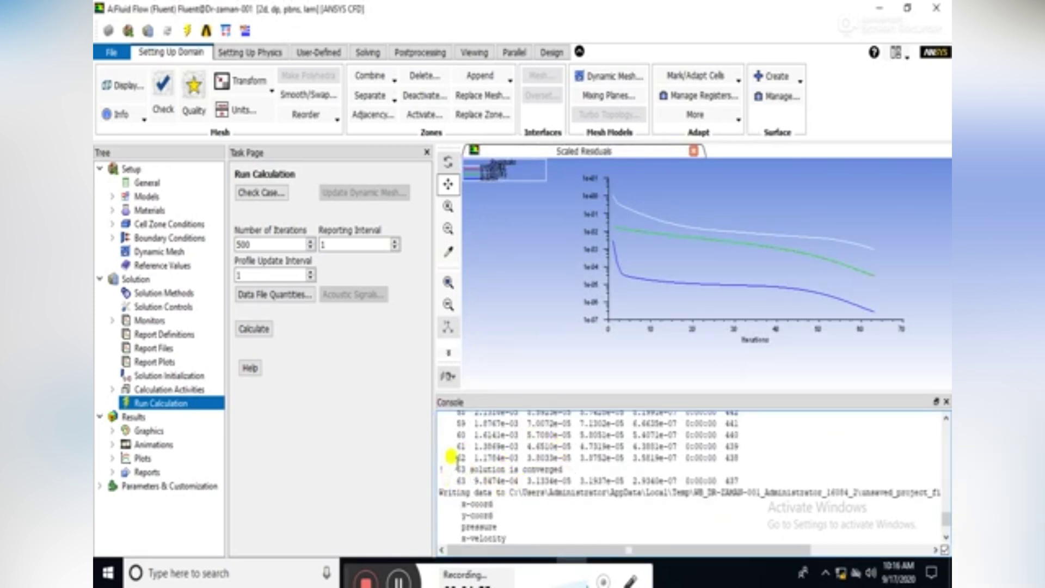
Display filled Temperature contours (273–373 K) from Results > Graphics > Contours
double_click(159, 432)
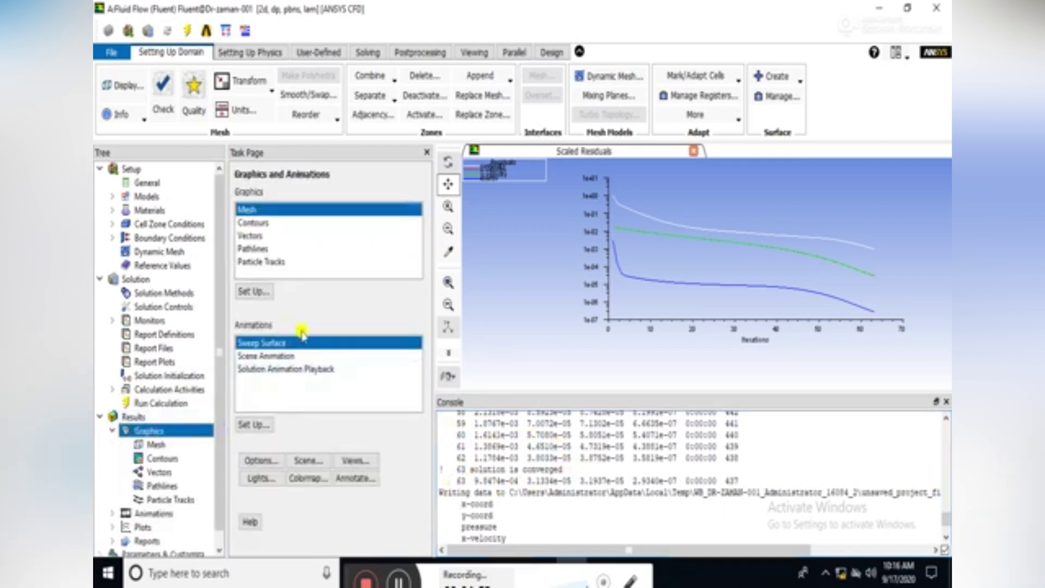
double_click(256, 223)
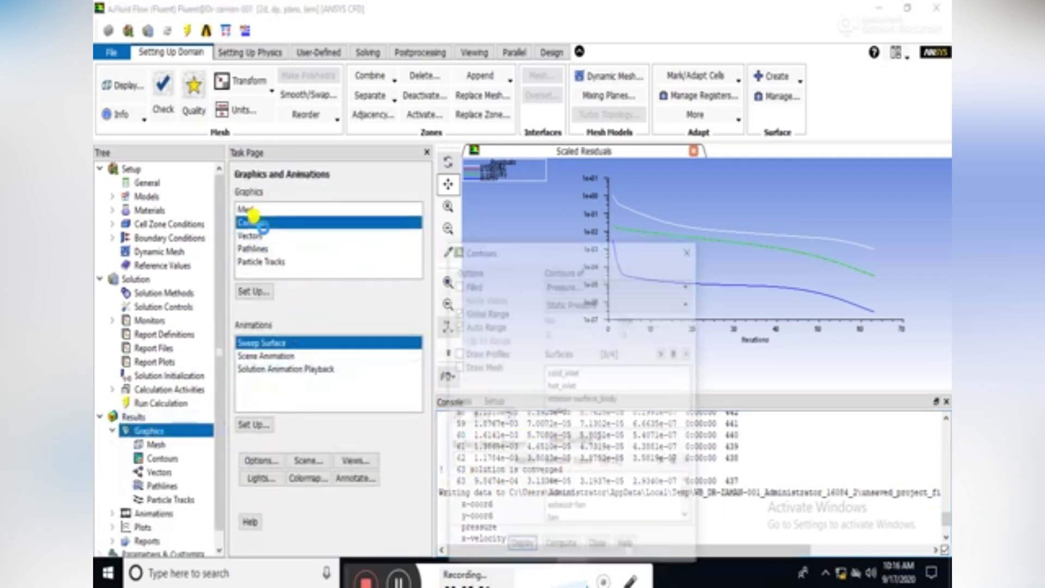
left_click_drag(482, 252, 278, 144)
left_click(251, 178)
left_click(374, 179)
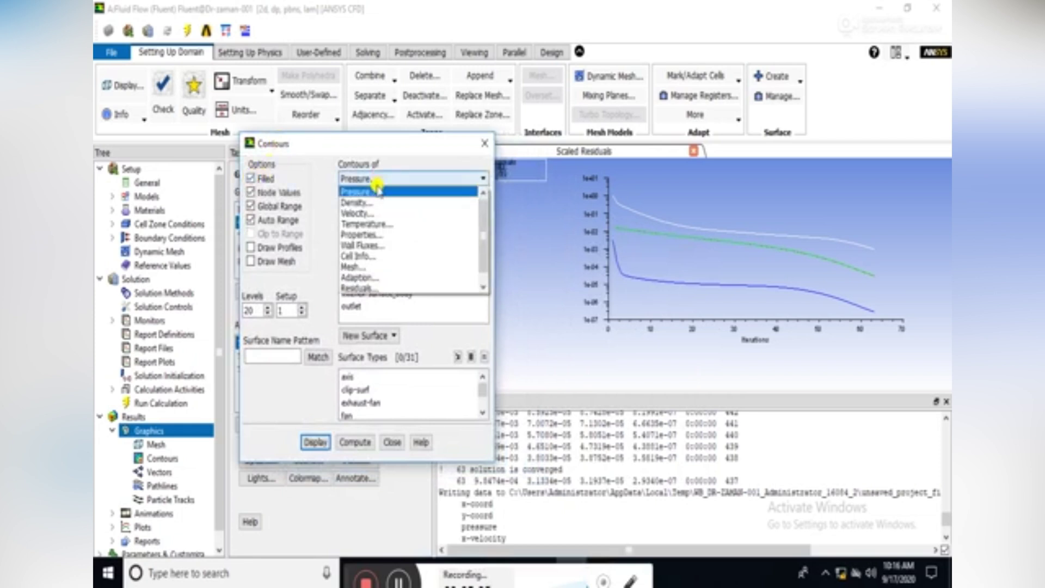
left_click(376, 223)
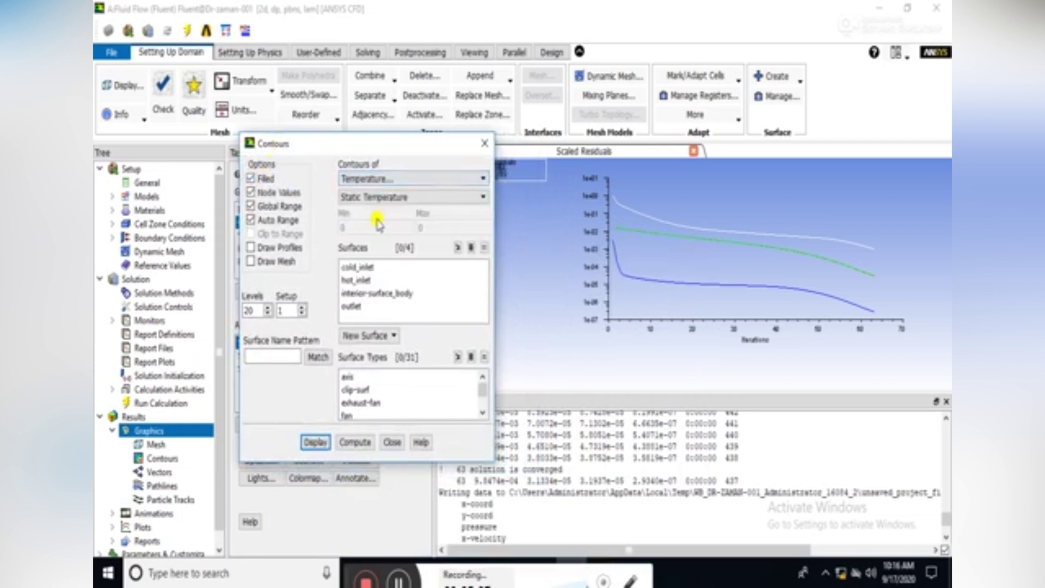
left_click(322, 443)
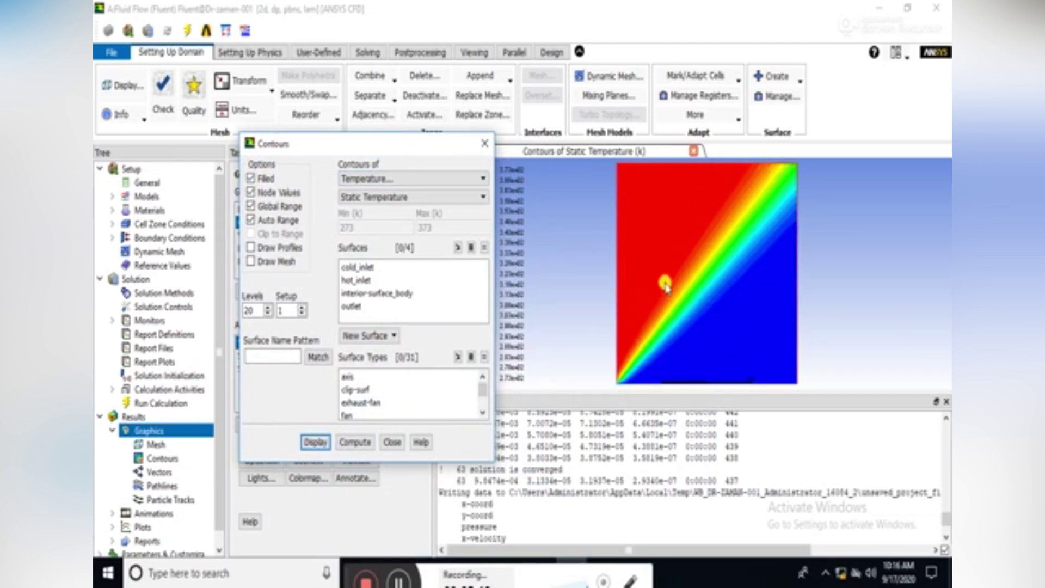
left_click_drag(342, 144, 265, 138)
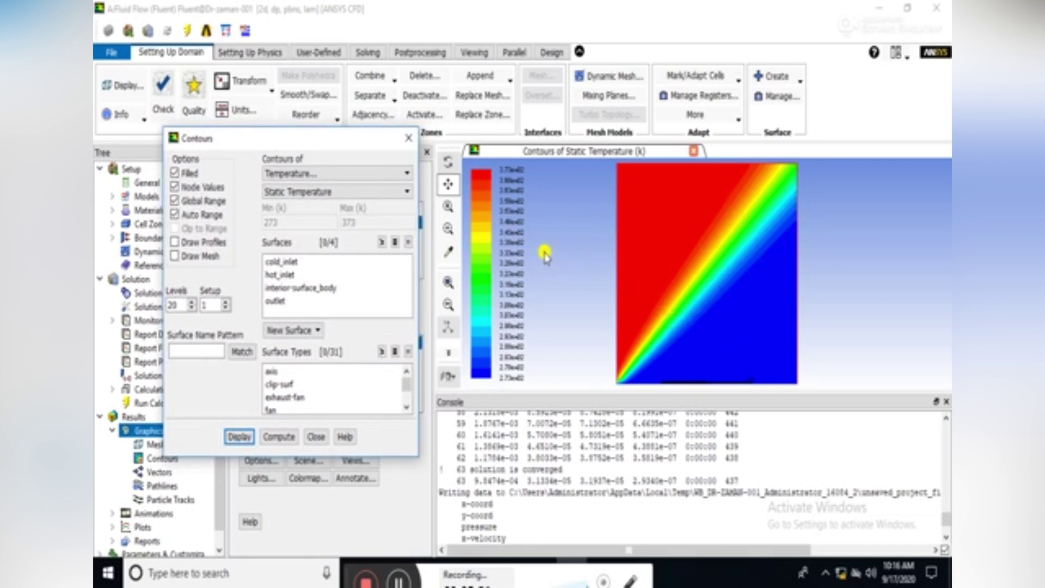
left_click_drag(376, 147, 346, 161)
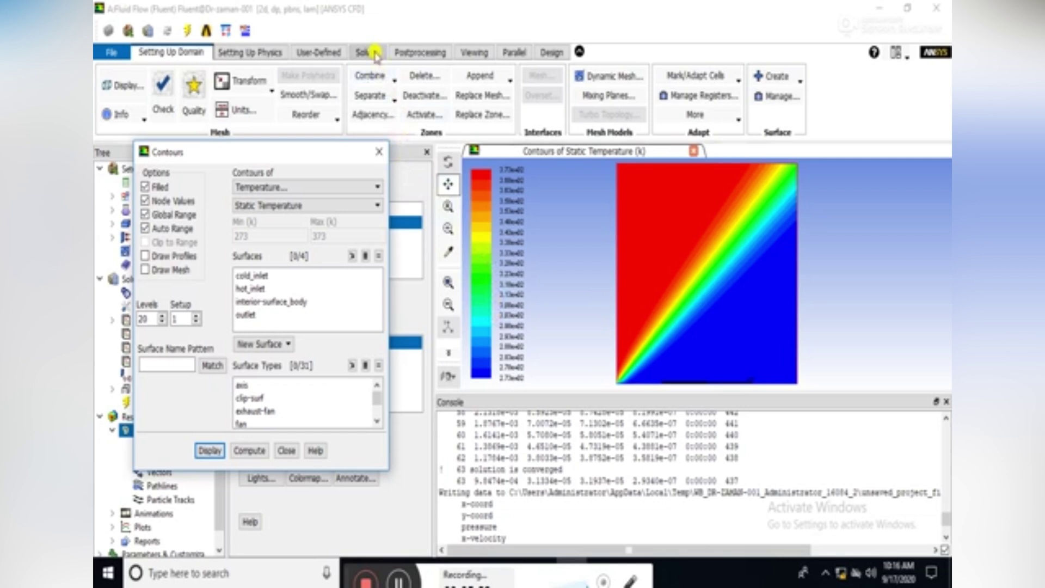
Browse the Postprocessing, Viewing, Parallel, Design, Physics, User-Defined and Domain ribbon tabs
left_click(428, 51)
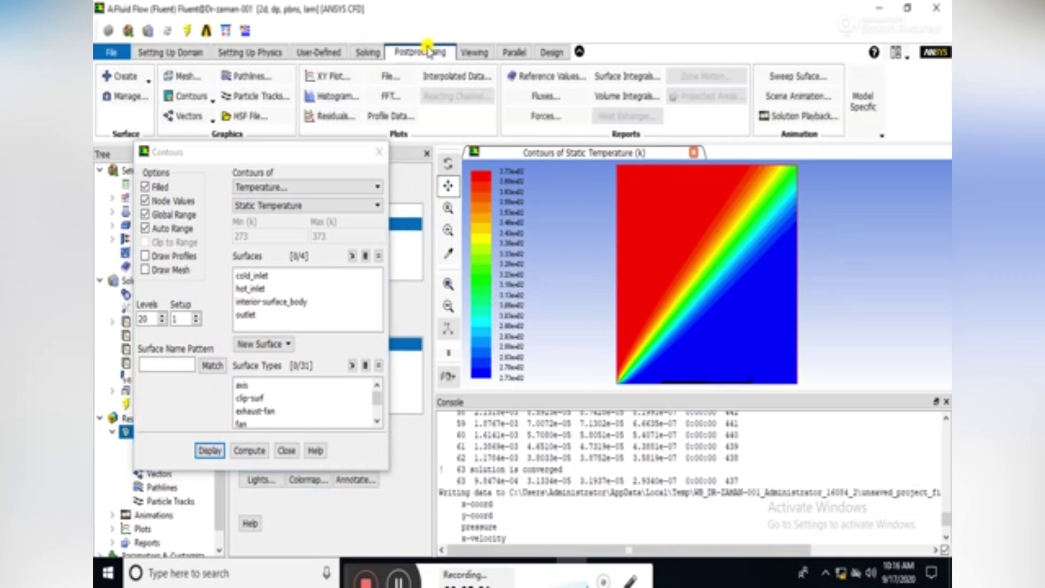
left_click(471, 54)
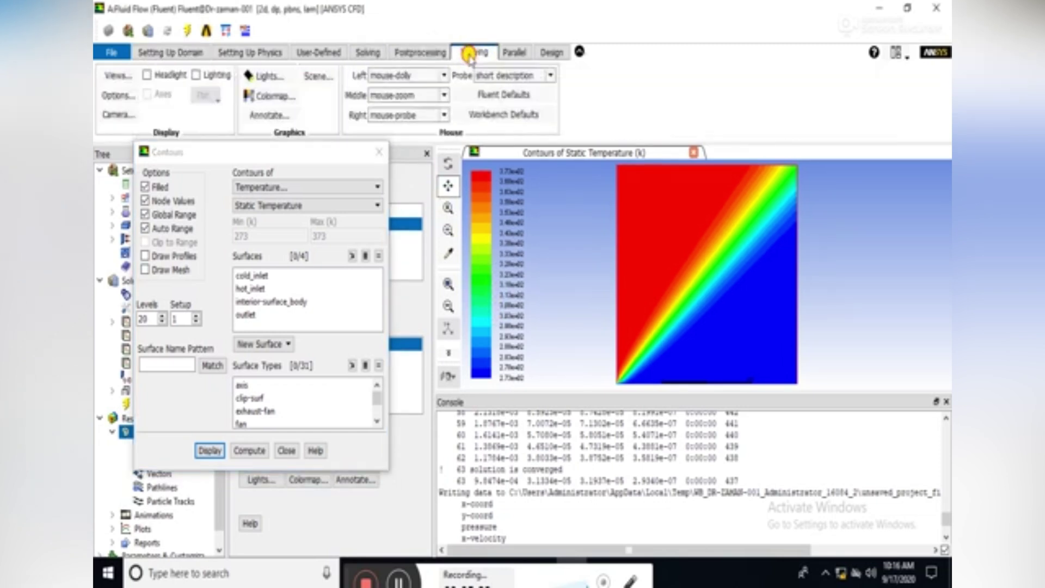
left_click(514, 53)
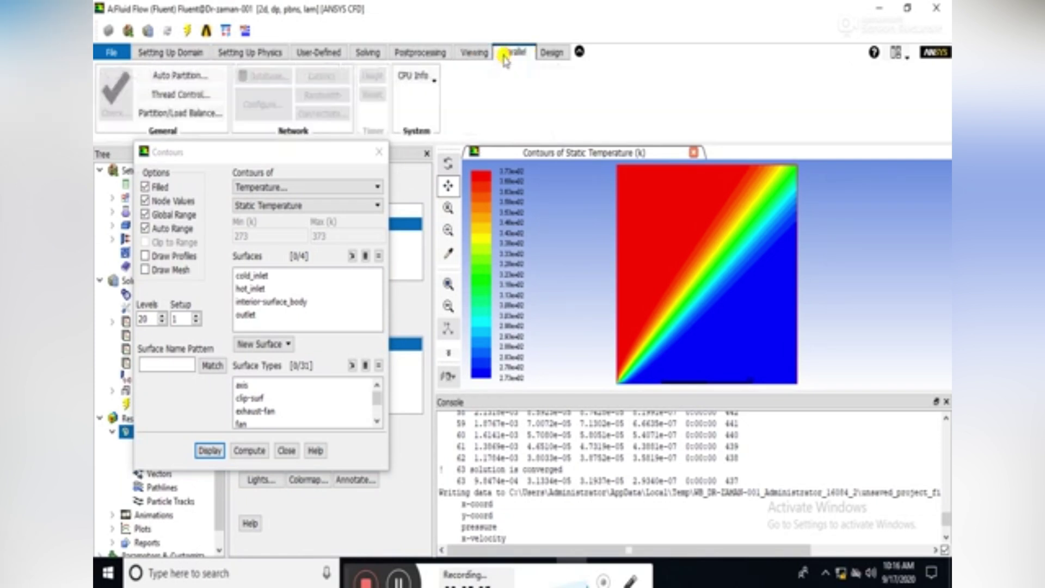
left_click(546, 54)
left_click(267, 55)
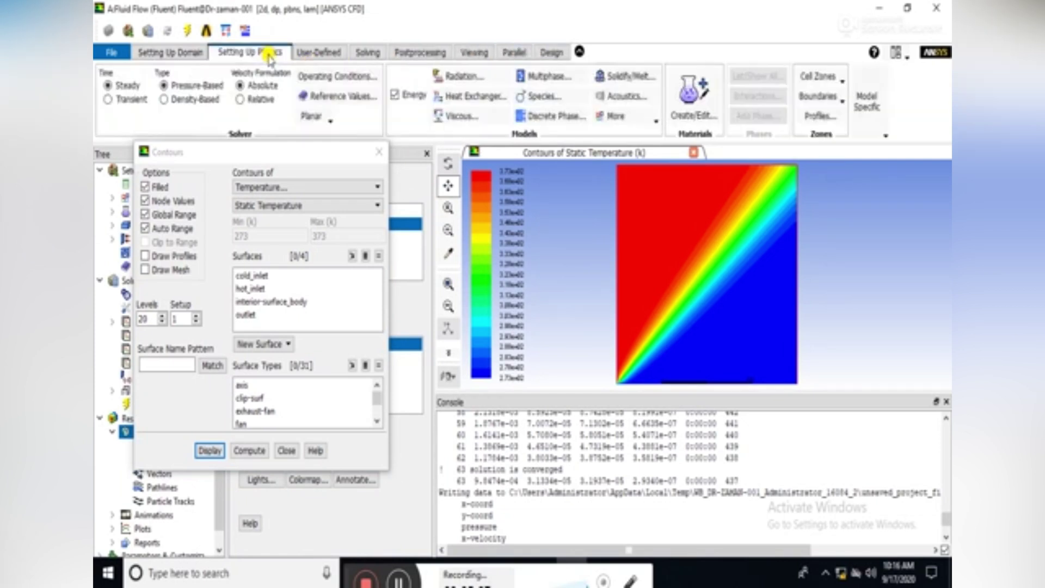
left_click(305, 54)
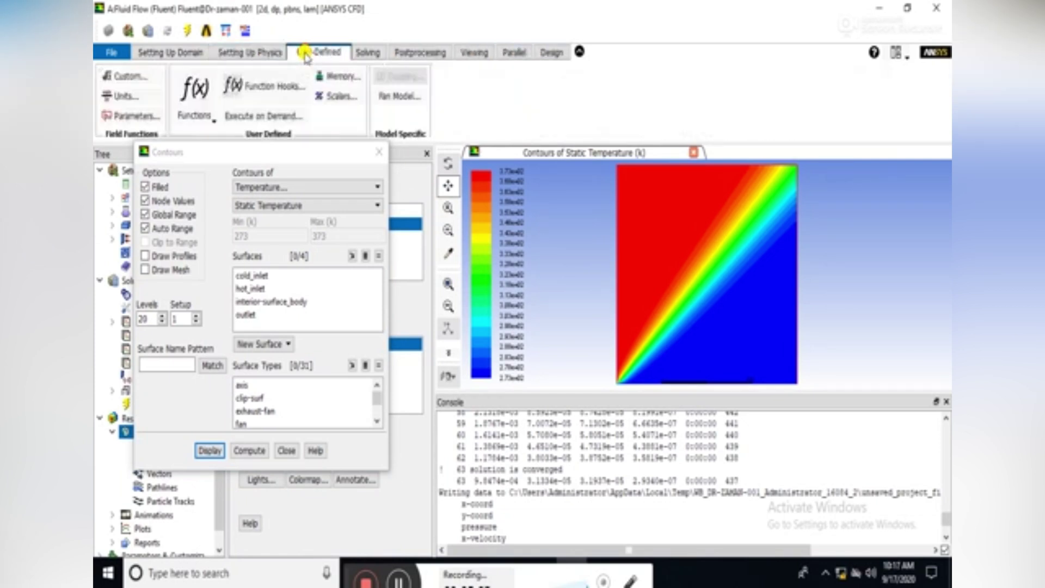
left_click(182, 53)
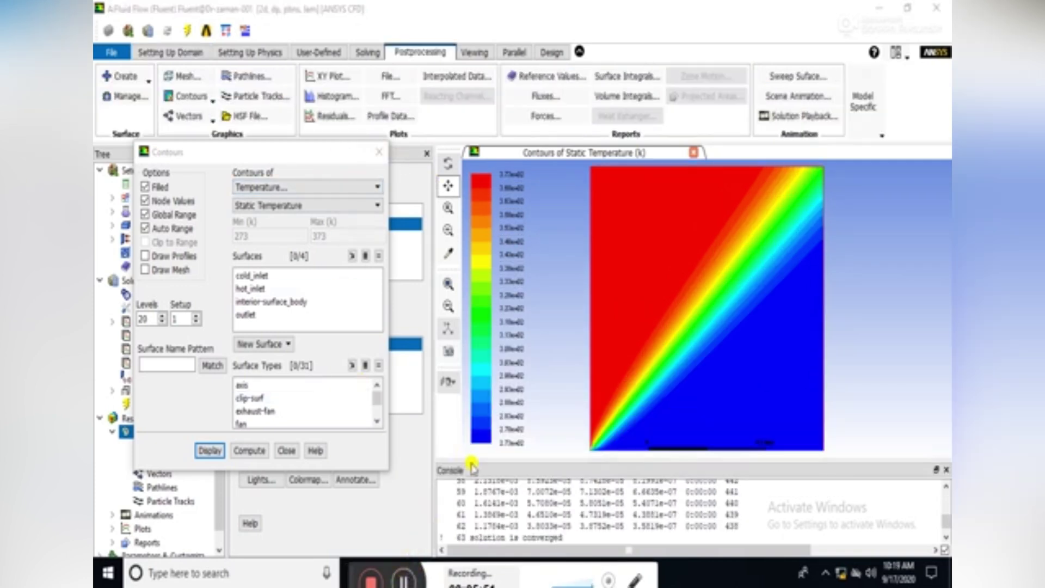
Save the contour plot to D: as JPEG 'First Order Upwind Scheme' and close Save Picture
left_click(448, 351)
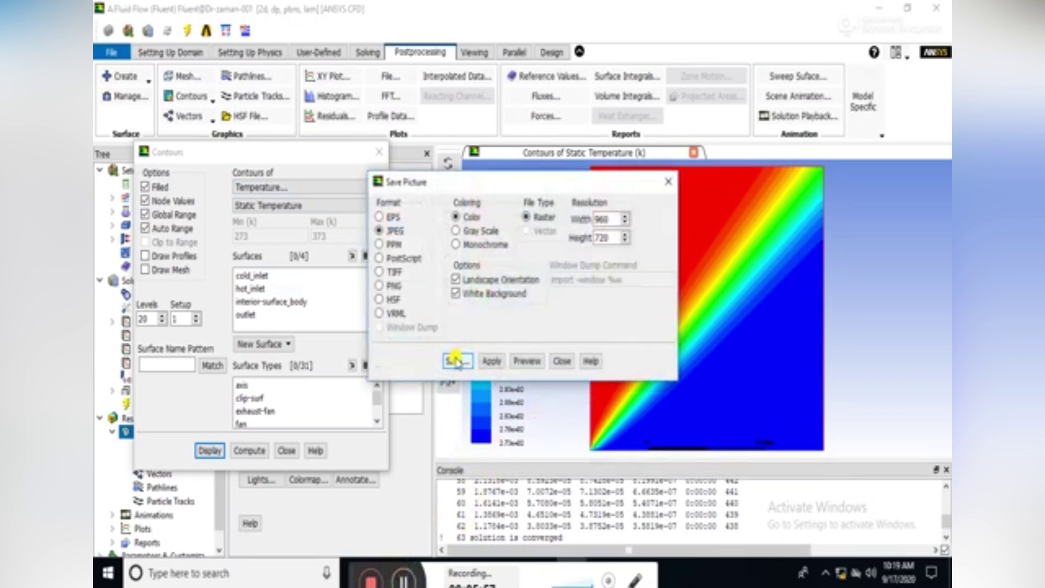
left_click(456, 361)
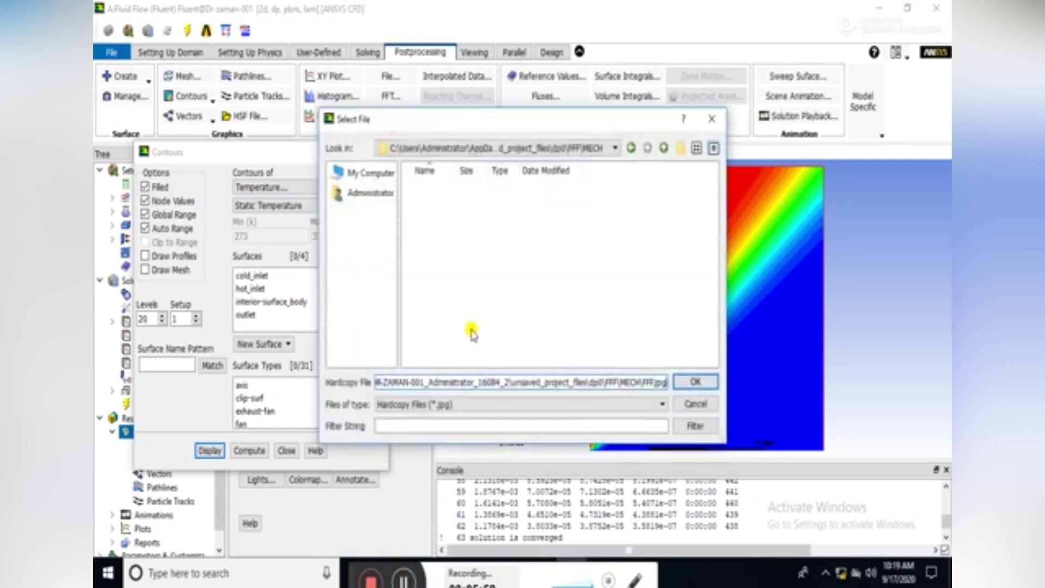
left_click(369, 173)
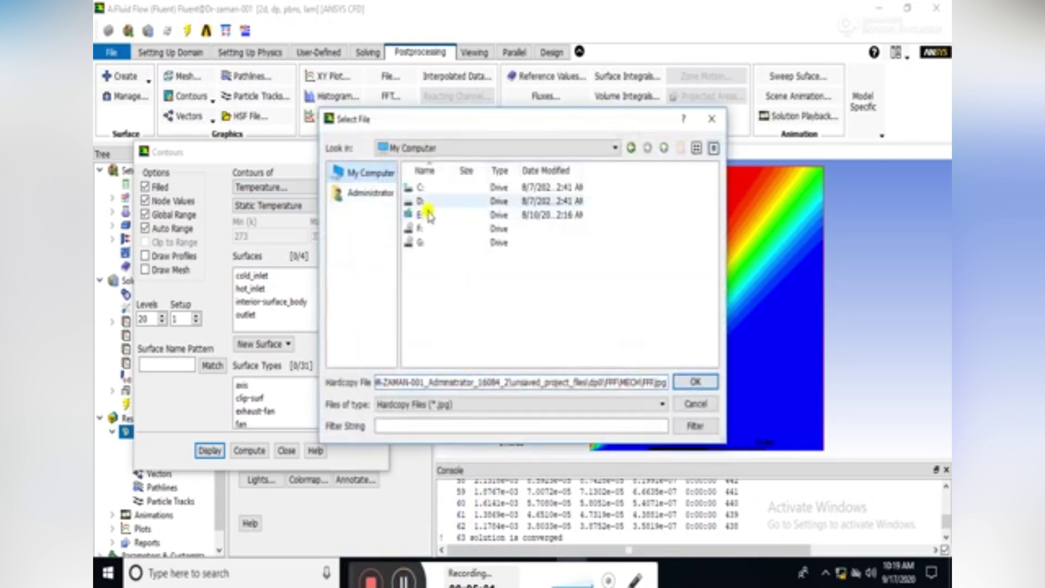
double_click(421, 202)
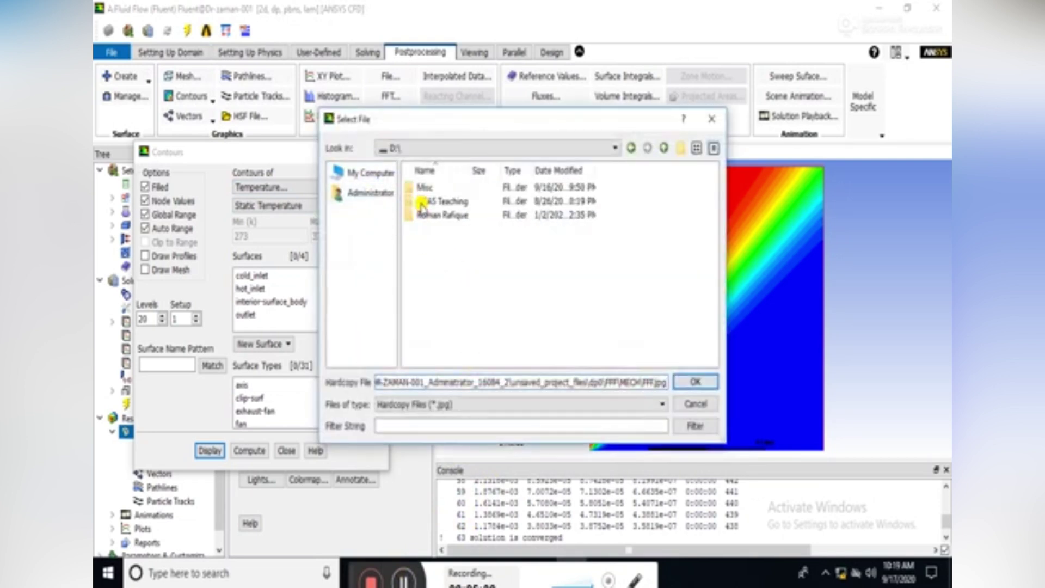
triple_click(564, 377)
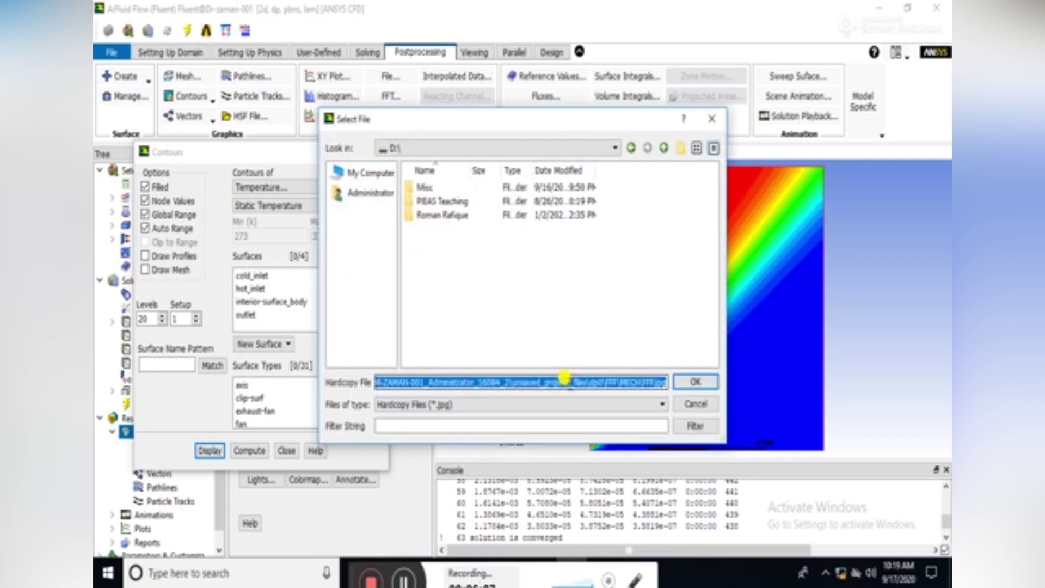
type("First Order Upwind Scheme")
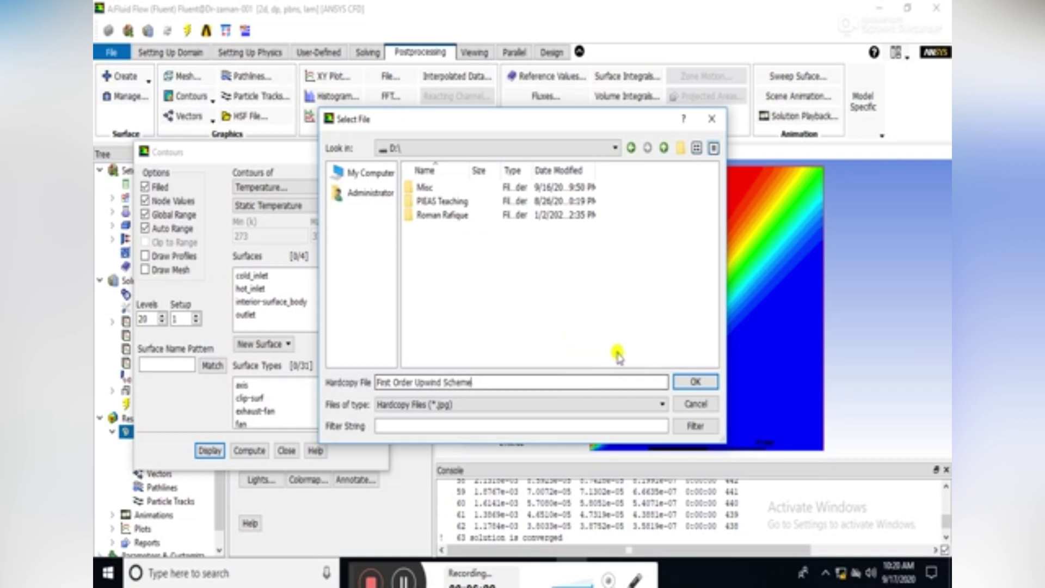
left_click(700, 382)
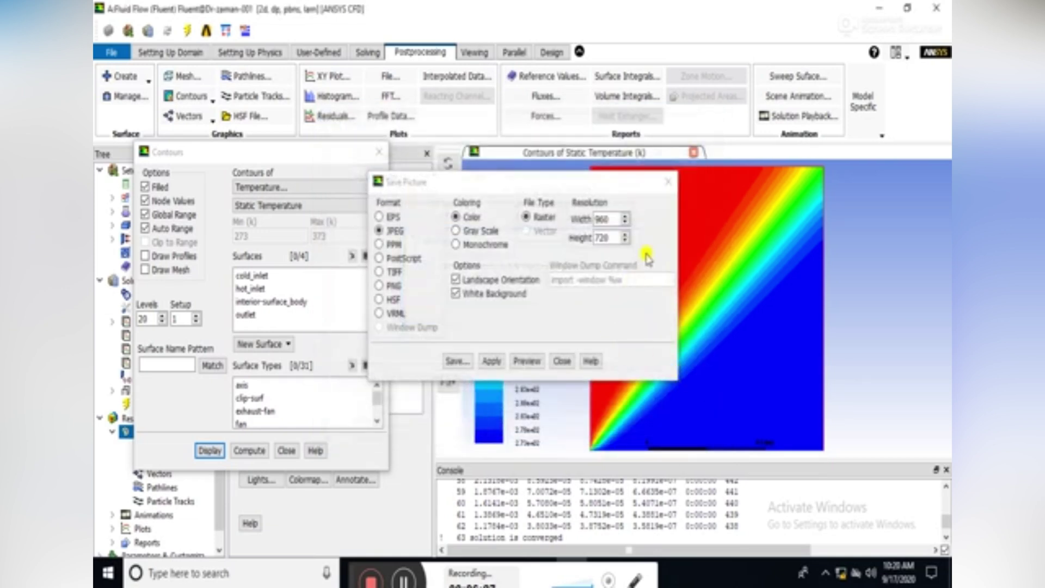
left_click(665, 183)
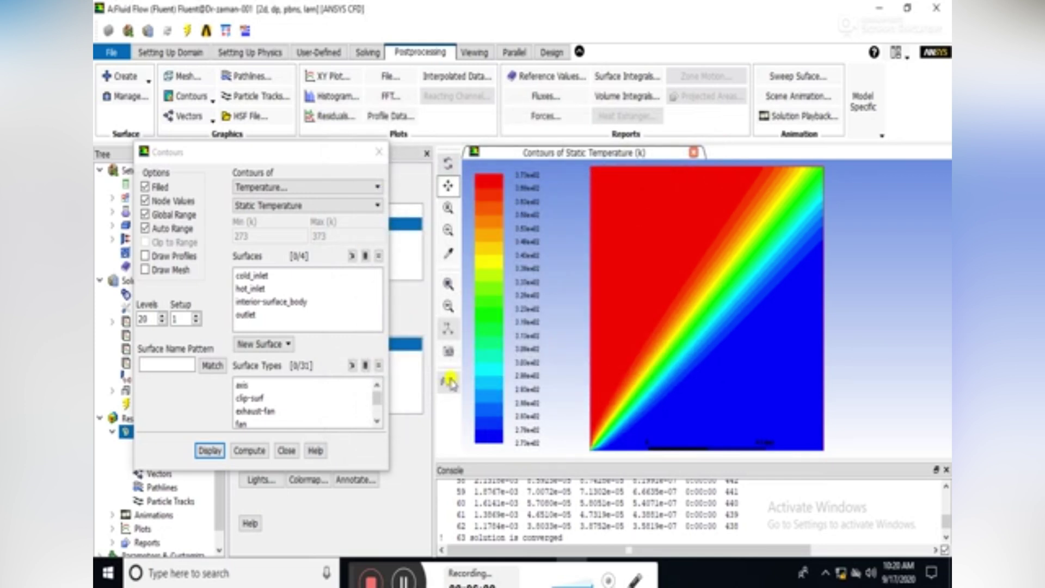
Close Contours and set the Momentum and Energy schemes to Second Order Upwind
left_click(380, 153)
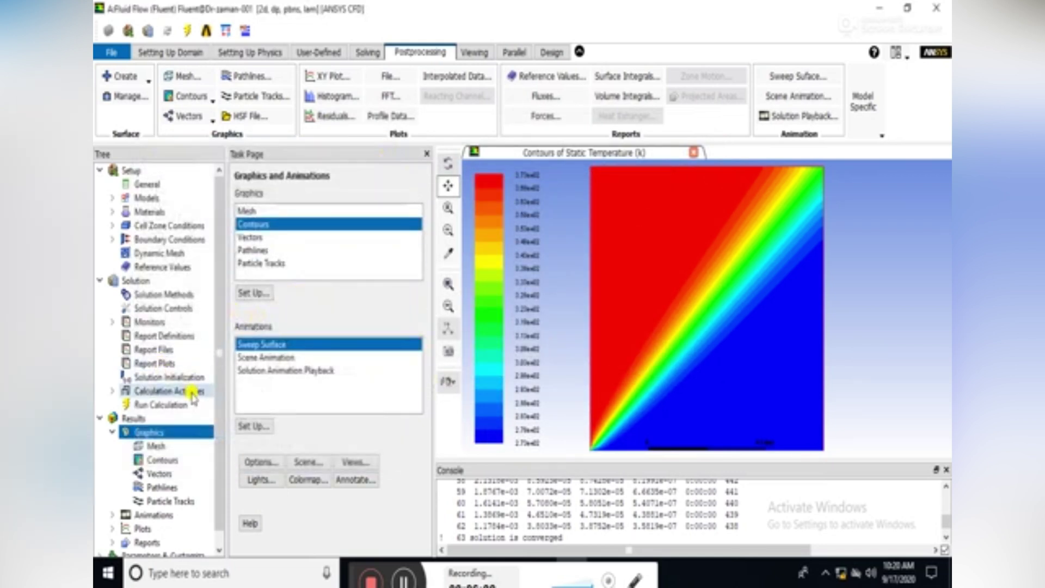
left_click(177, 296)
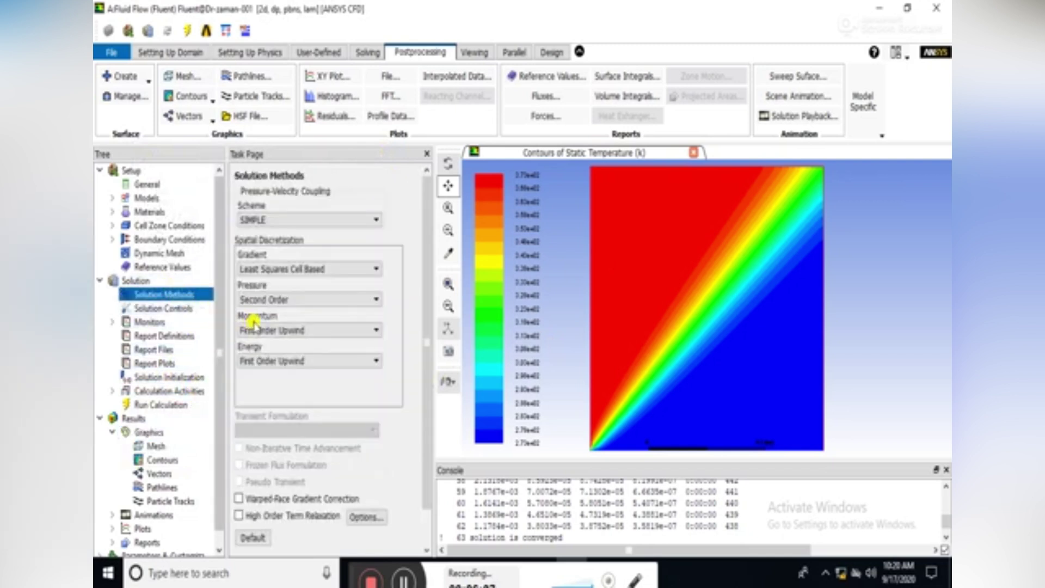
left_click(281, 331)
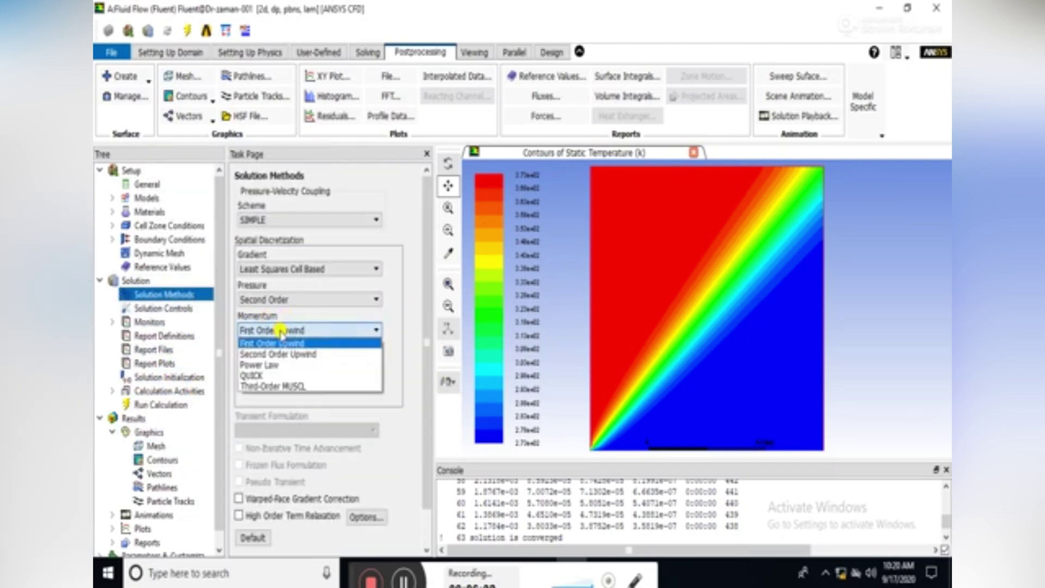
left_click(278, 355)
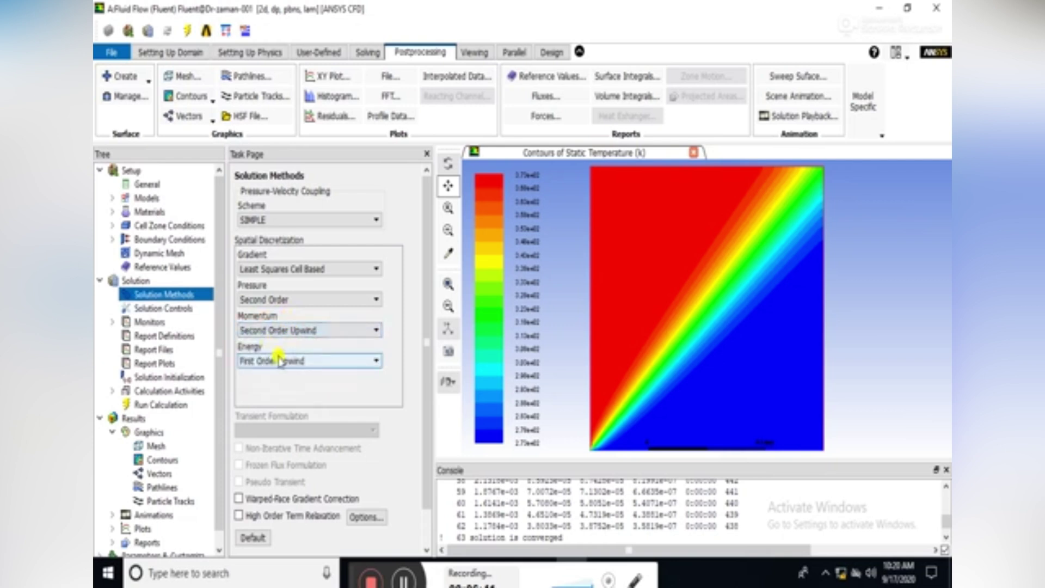
left_click(279, 361)
left_click(278, 385)
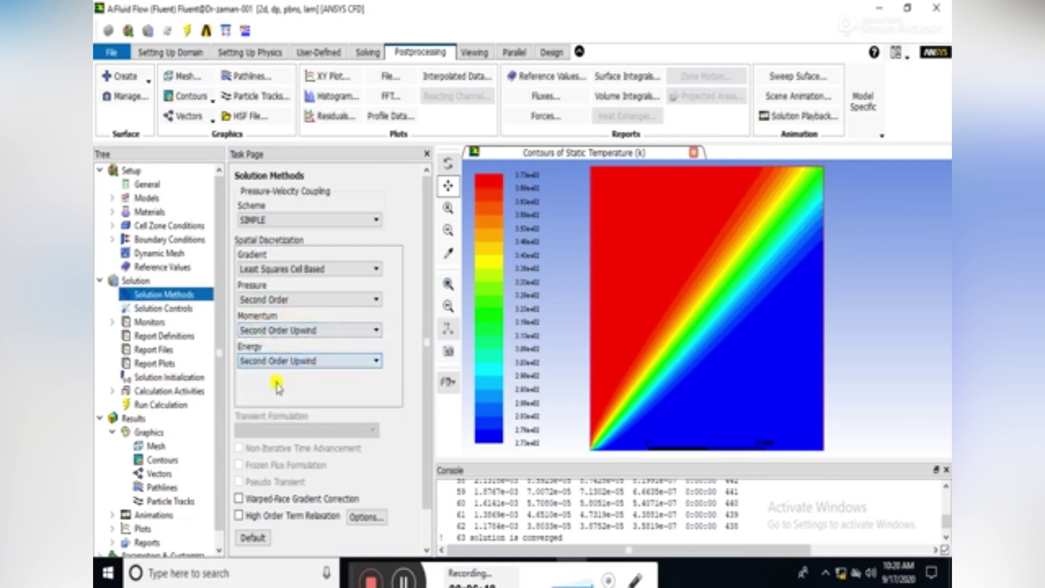
Reinitialize the solution, accepting that the current data is discarded
left_click(175, 376)
left_click(311, 250)
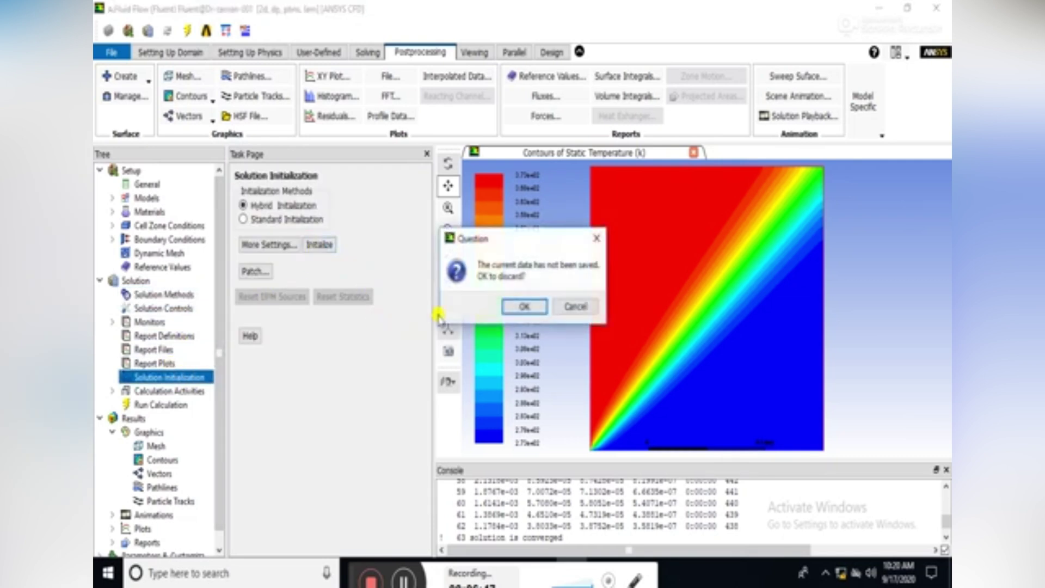
left_click(520, 306)
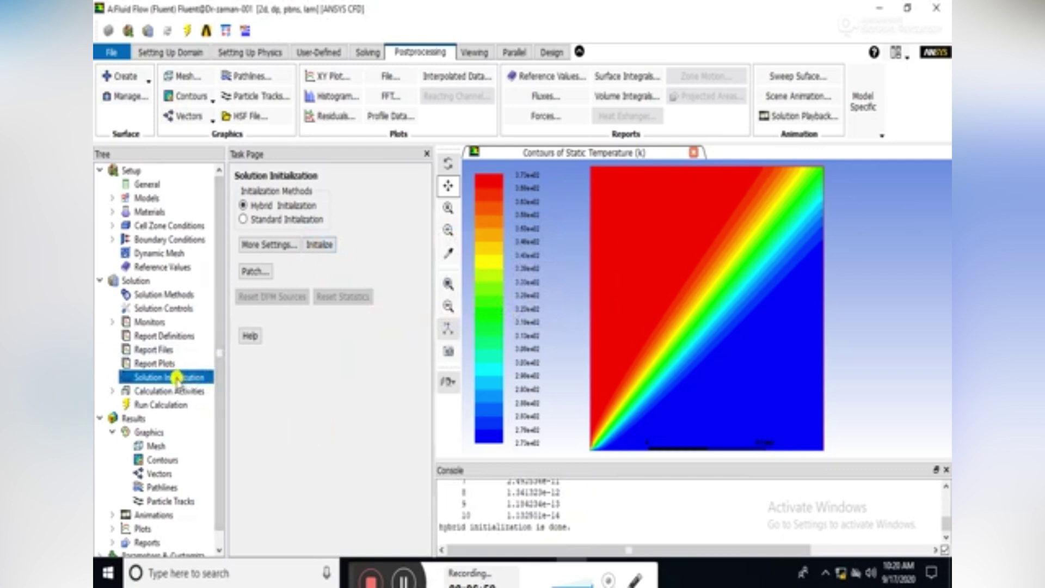
Rerun the calculation until it converges at iteration 223, dismissing the completion message
left_click(164, 404)
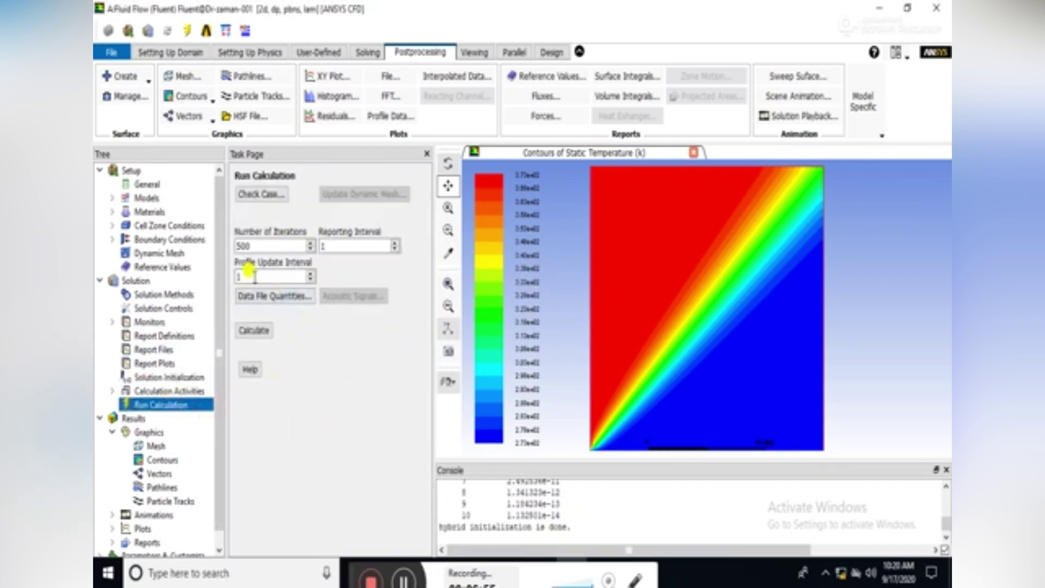
left_click(254, 329)
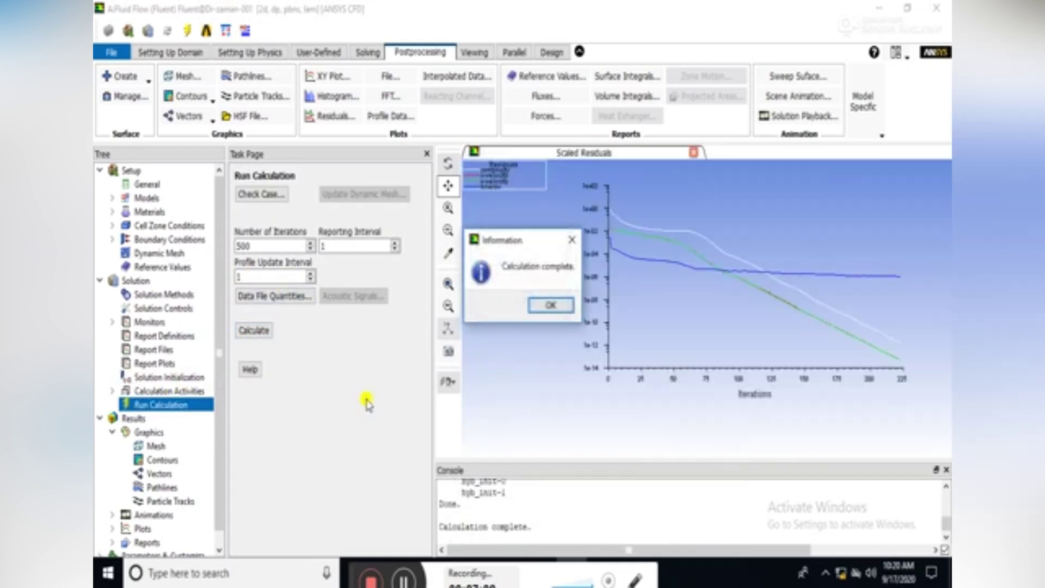
left_click(543, 308)
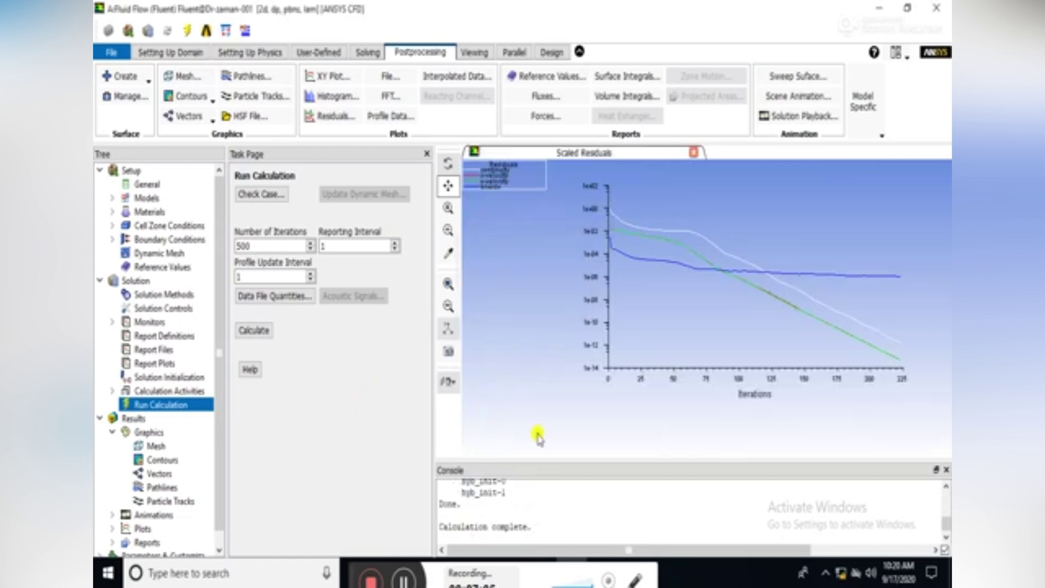
scroll(544, 504, "up", 2)
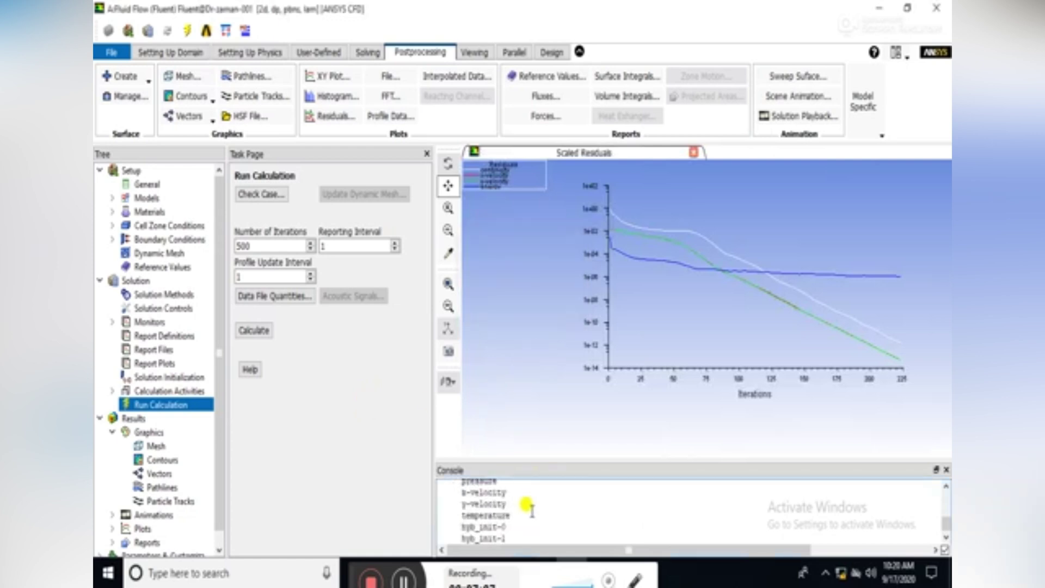
scroll(531, 507, "up", 2)
scroll(529, 506, "up", 2)
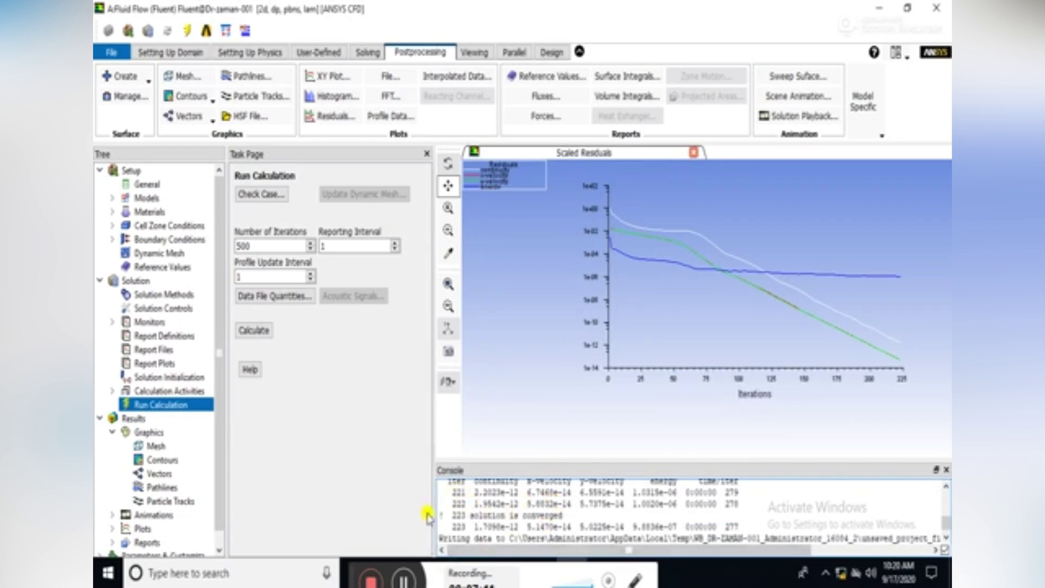
Display the static temperature contours (about 273–373 K) for the second-order solution
double_click(162, 460)
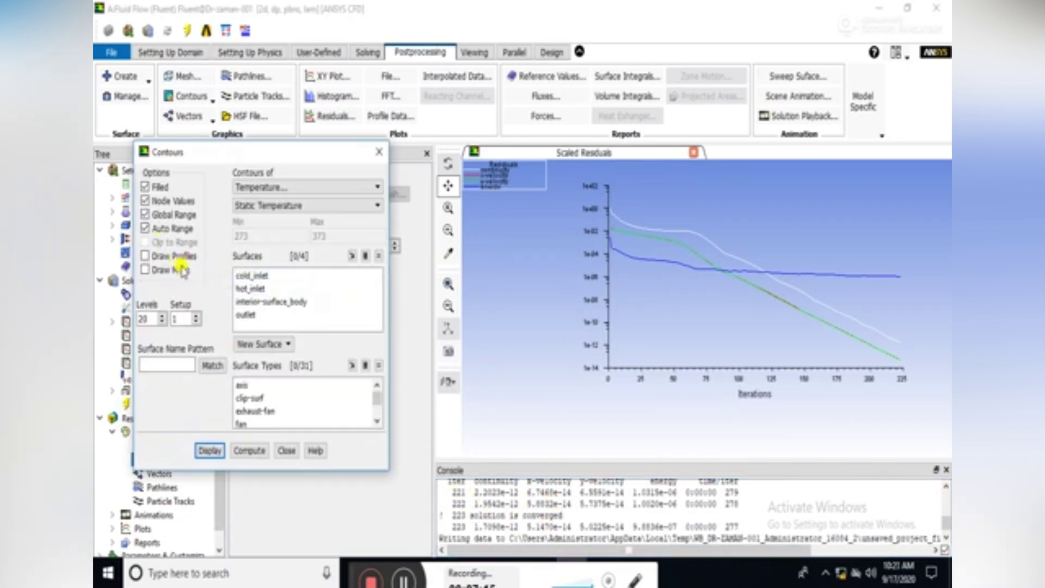
left_click(210, 450)
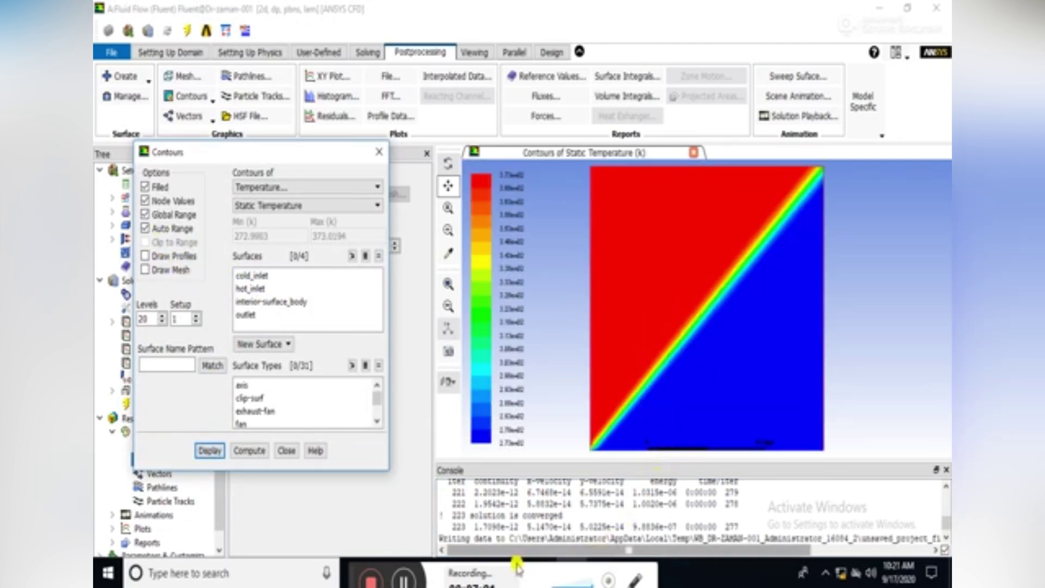
left_click_drag(348, 552, 590, 553)
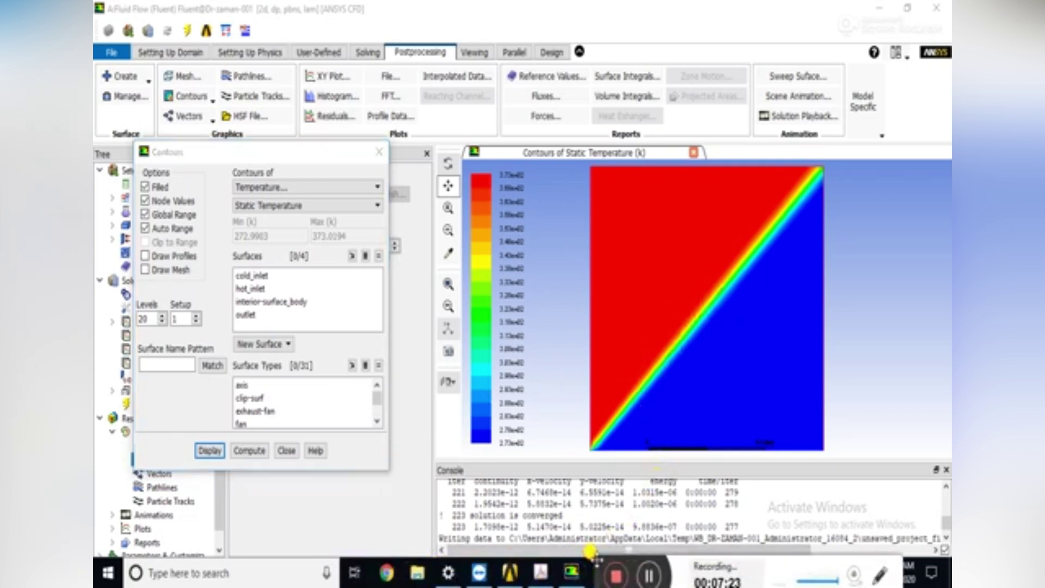
Open First Order Upwind Scheme.jpg from Local Disk (D:) in Photos via File Explorer
left_click(411, 576)
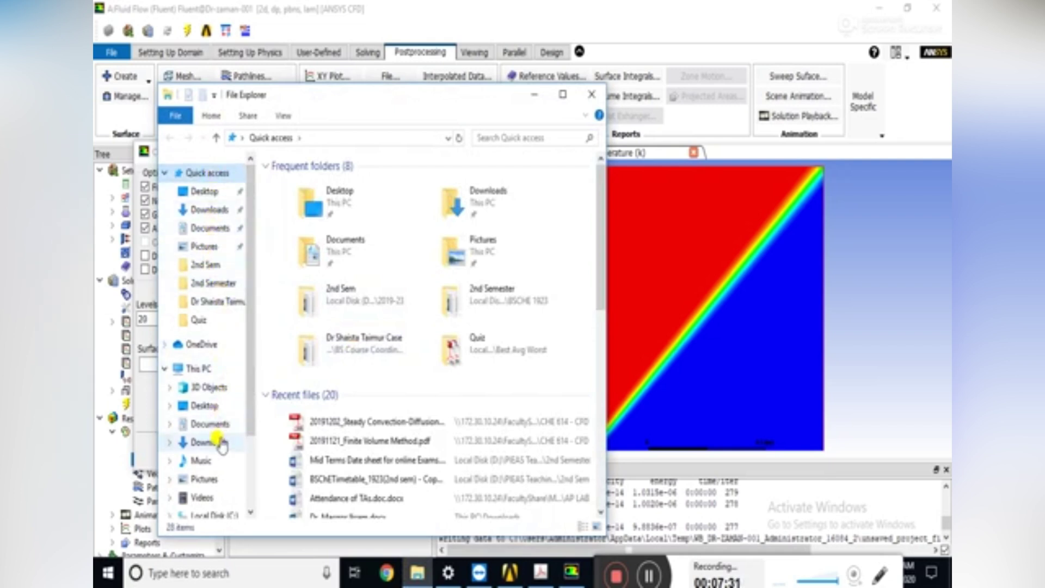
scroll(206, 430, "down", 1)
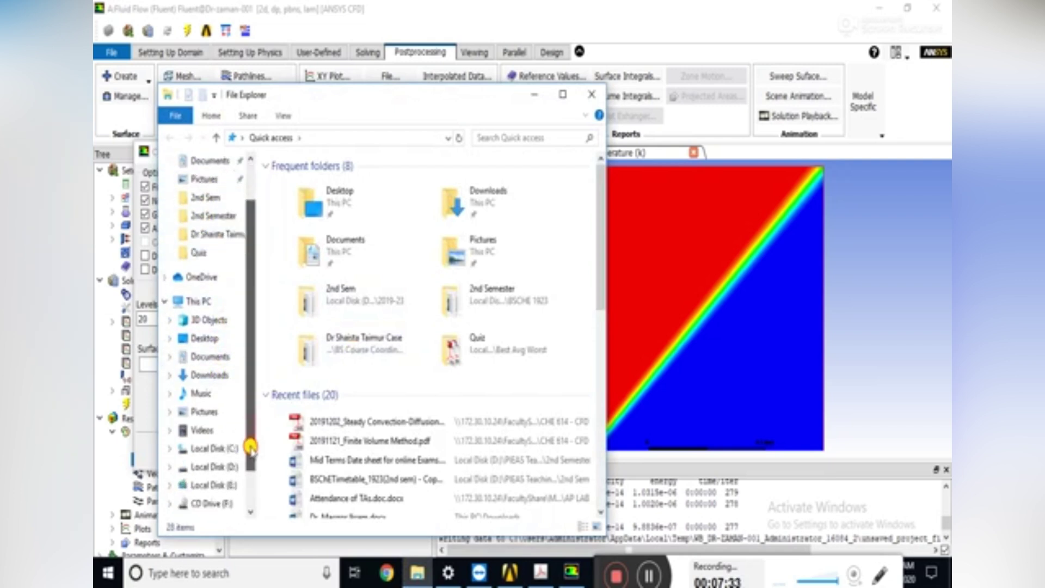
left_click(213, 466)
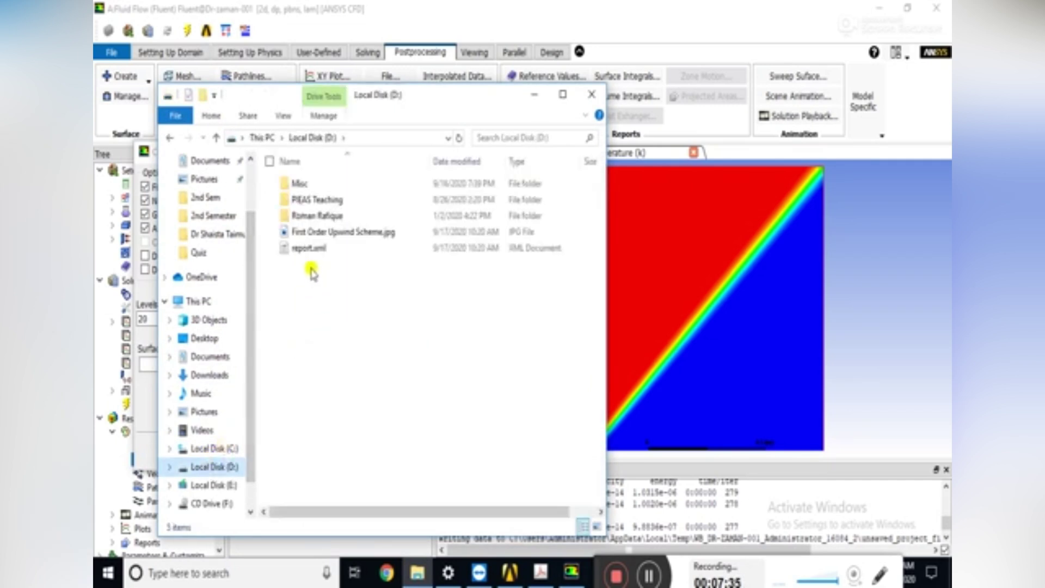
left_click(321, 232)
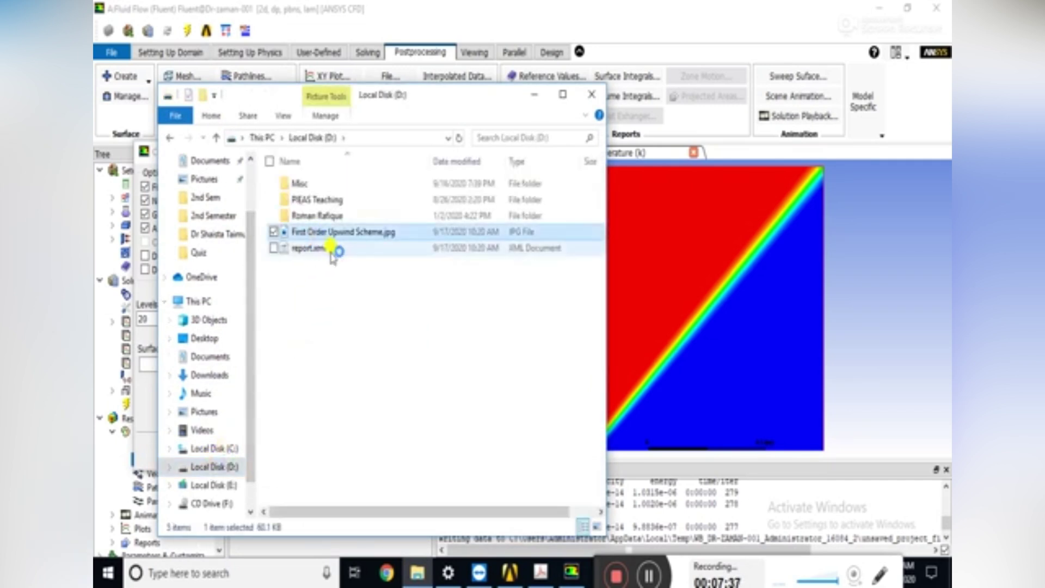
key("Return")
Minimize File Explorer and set the Photos first-order image beside Fluent's second-order temperature contour plot
left_click_drag(440, 97, 185, 147)
left_click(280, 145)
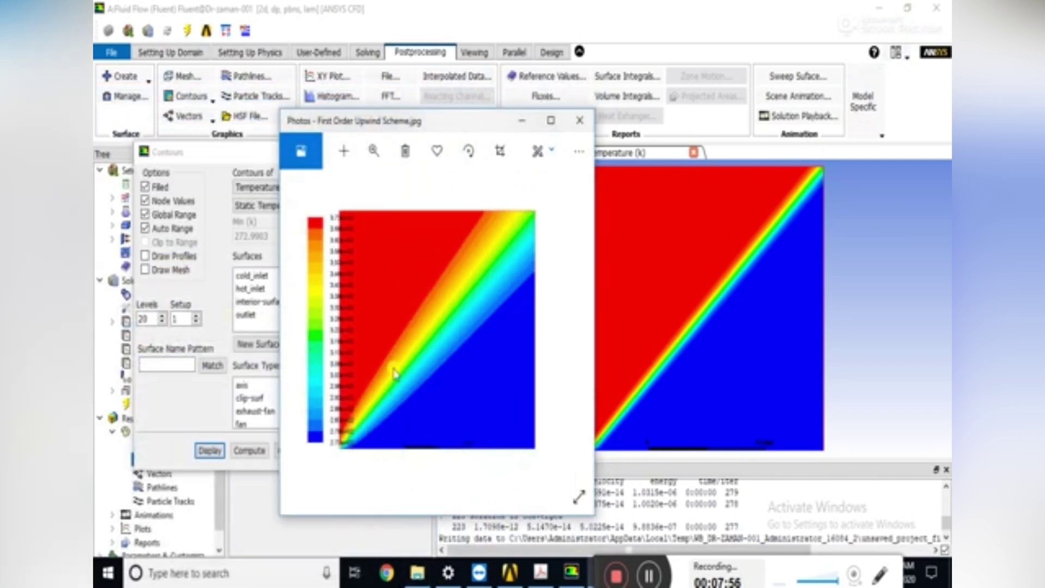
left_click_drag(474, 125, 429, 119)
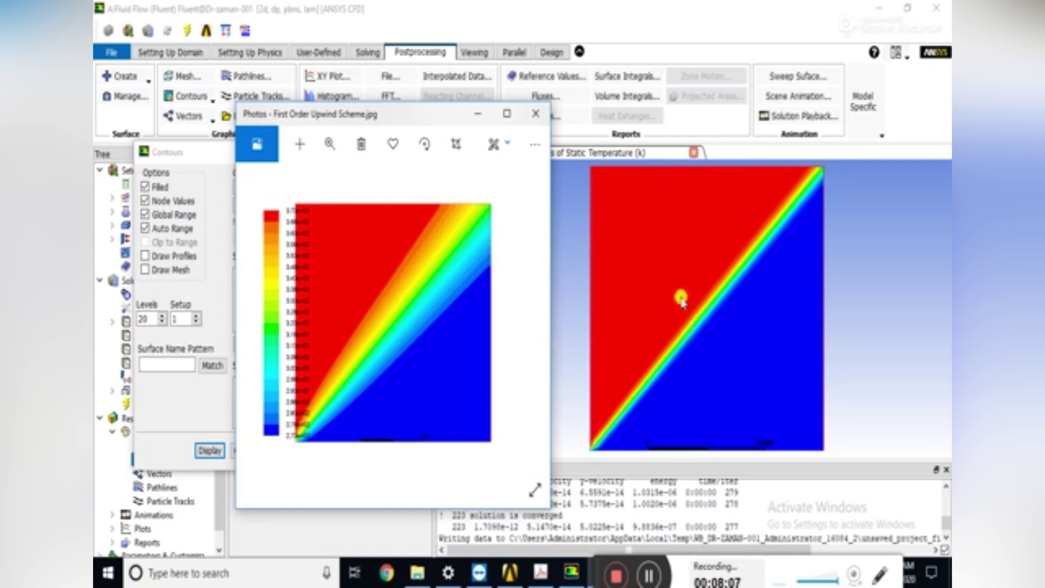
mouse_move(593, 560)
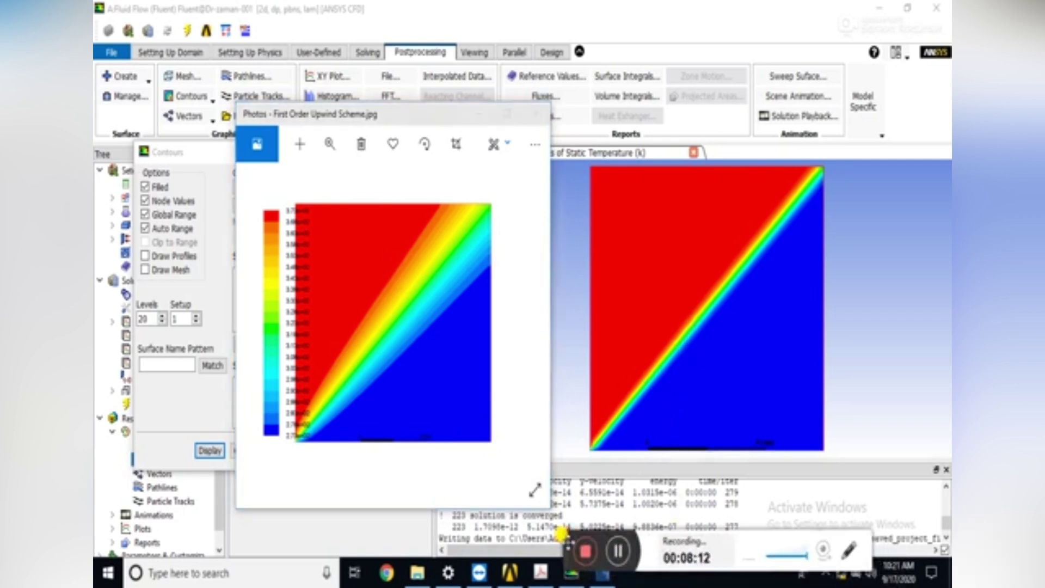